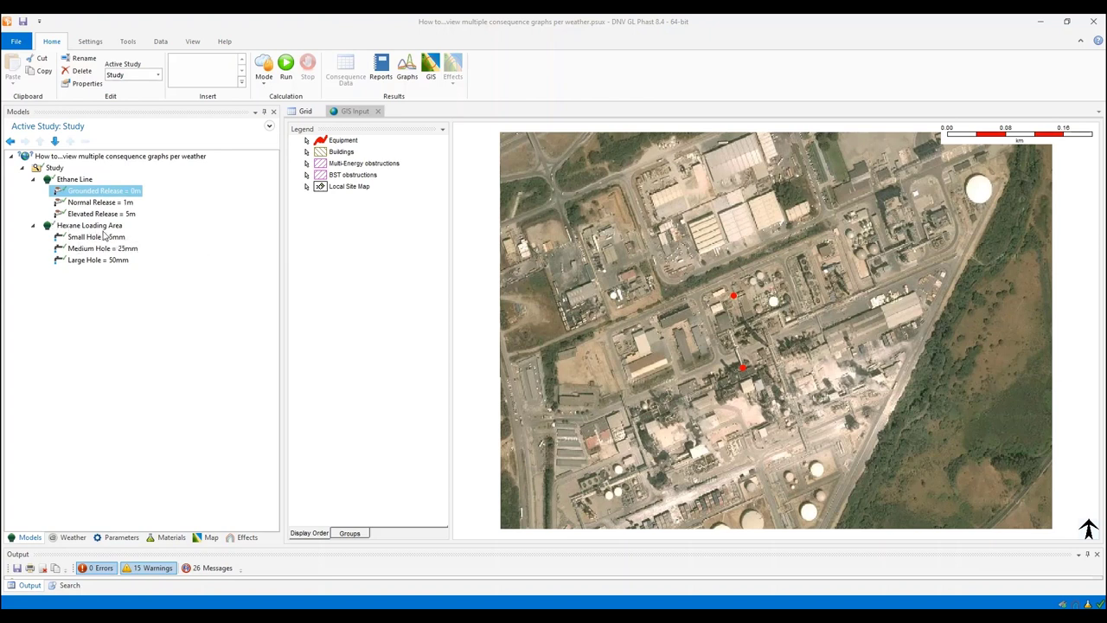
# Step: Identify the equipment features located at the two red markers on the site map
pyautogui.click(733, 298)
pyautogui.click(733, 299)
pyautogui.click(727, 268)
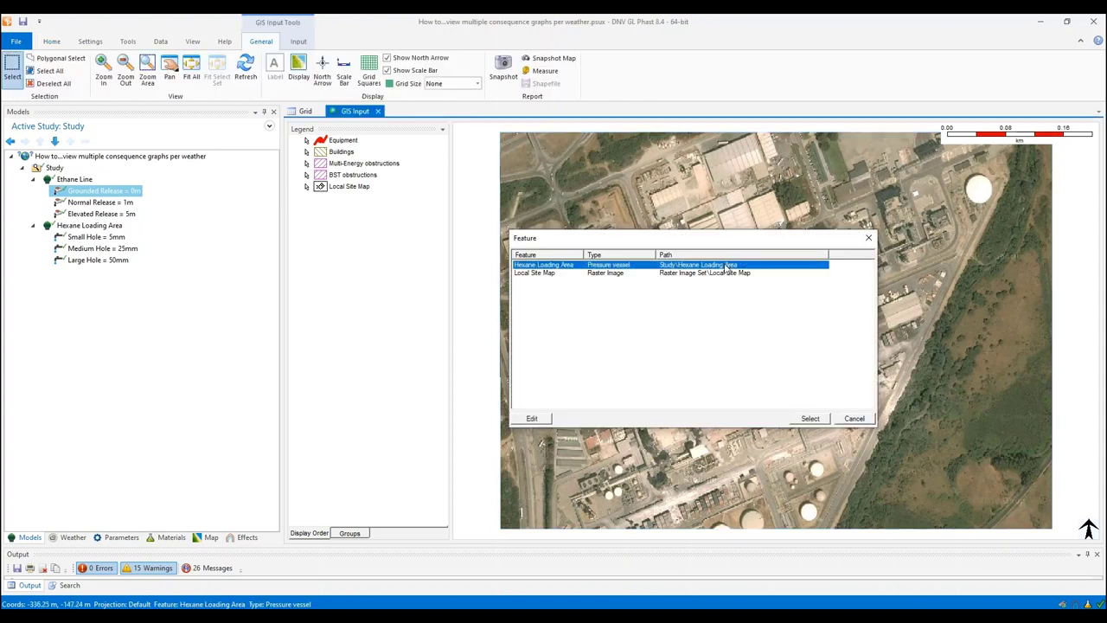
pyautogui.click(868, 238)
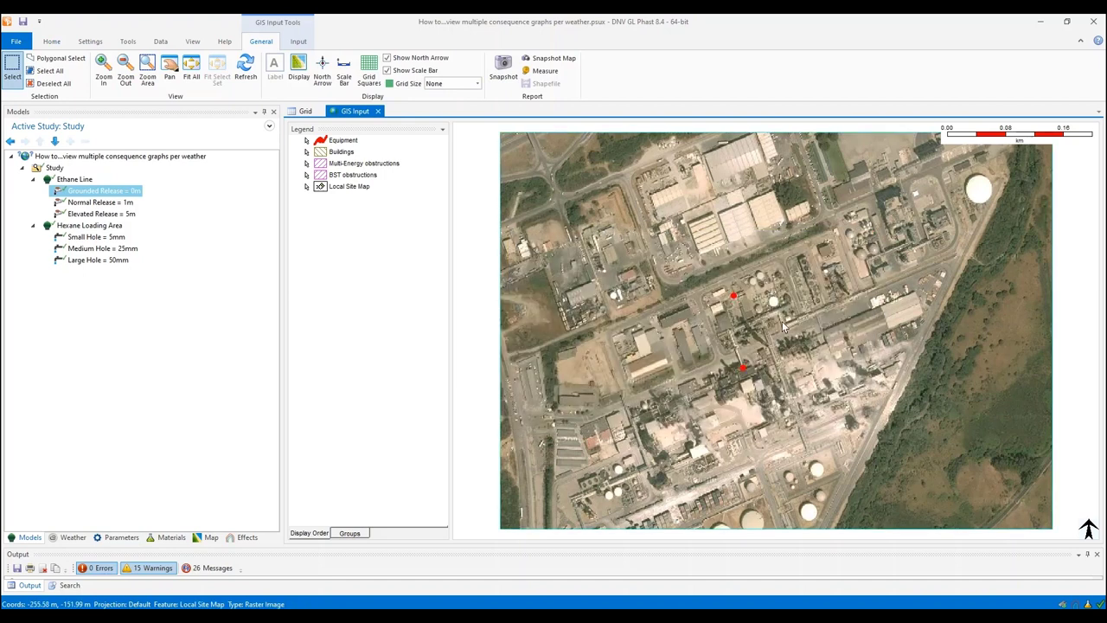
pyautogui.click(743, 371)
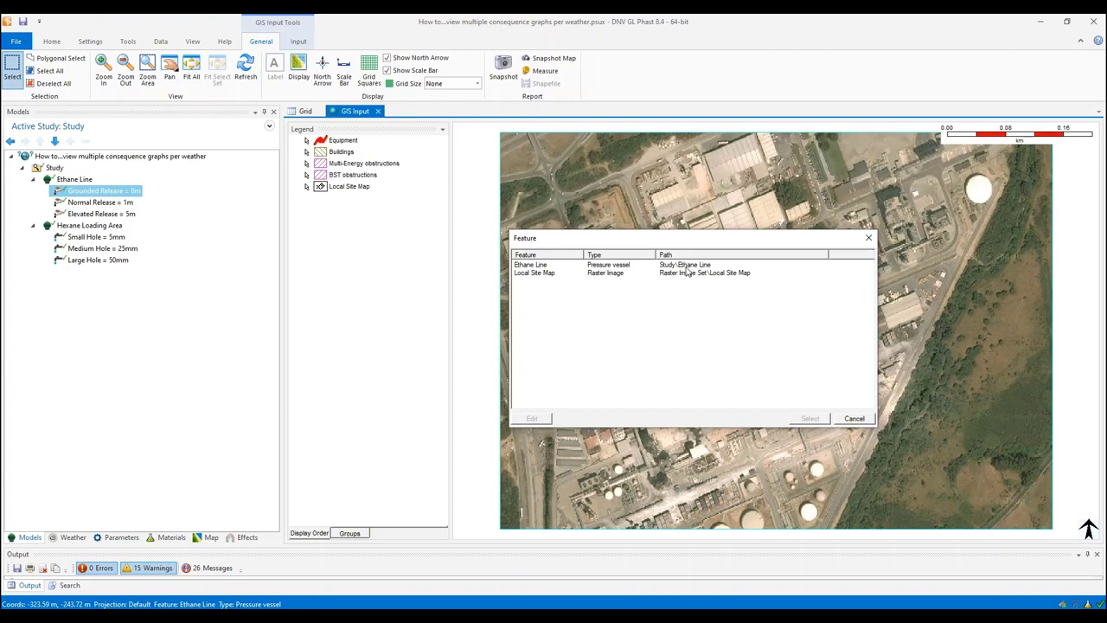
pyautogui.click(699, 267)
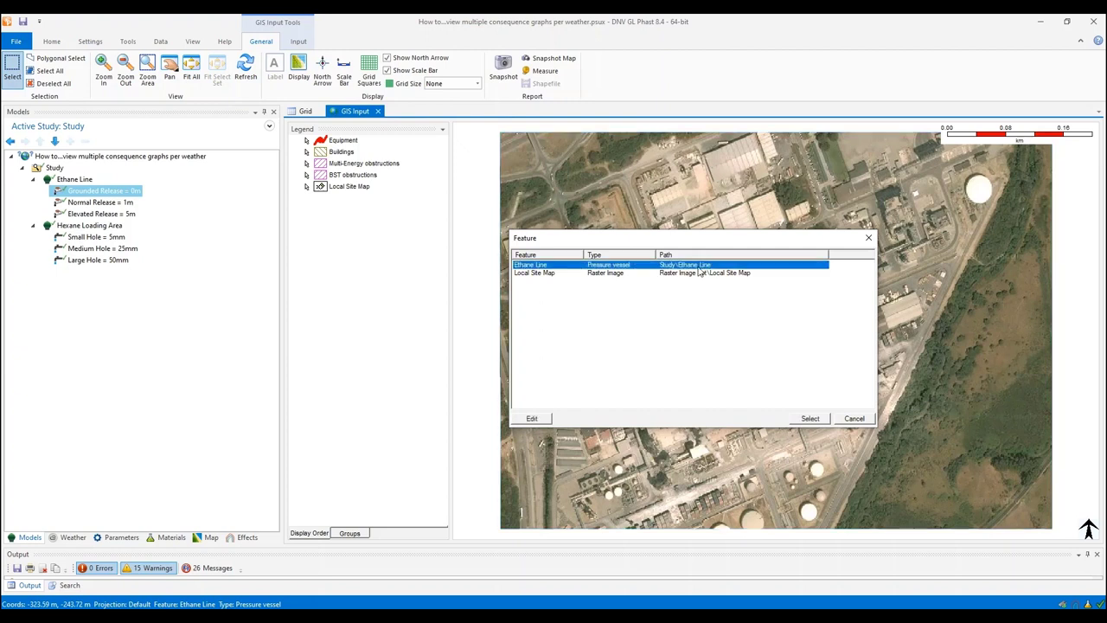
pyautogui.click(869, 238)
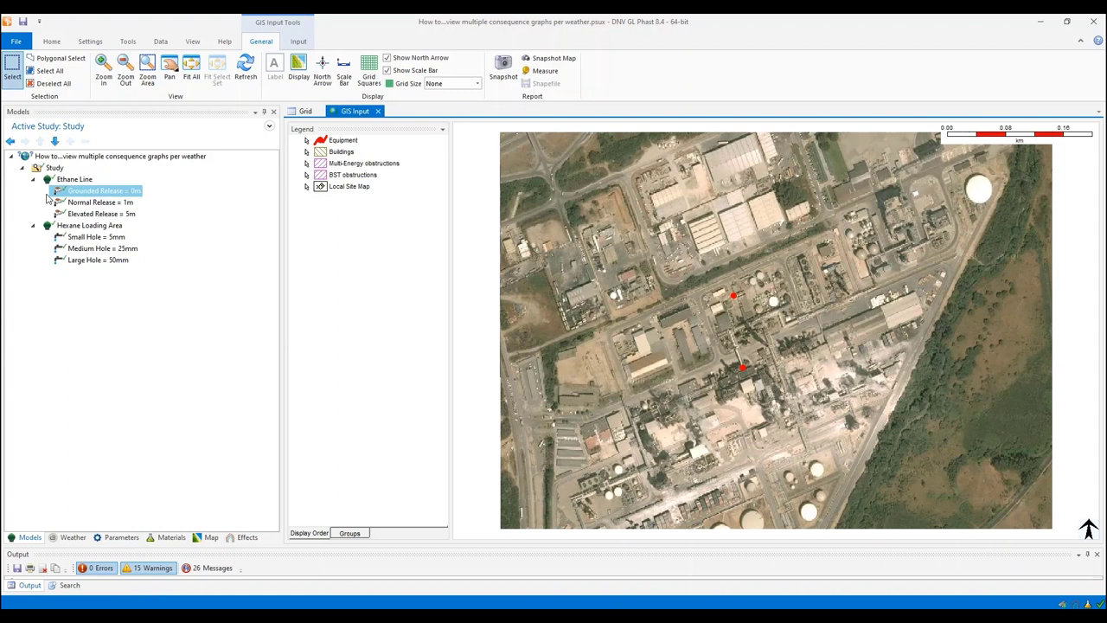
# Step: Review the pipe diameter and release elevation inputs of the Elevated Release scenario under Ethane Line
pyautogui.click(130, 214)
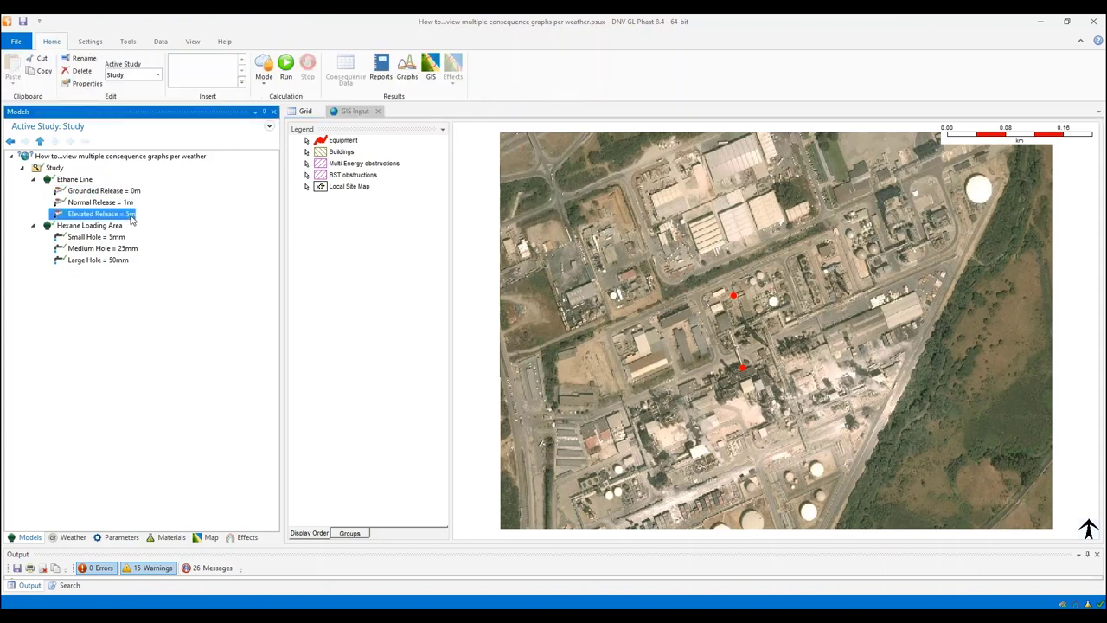
pyautogui.doubleClick(130, 217)
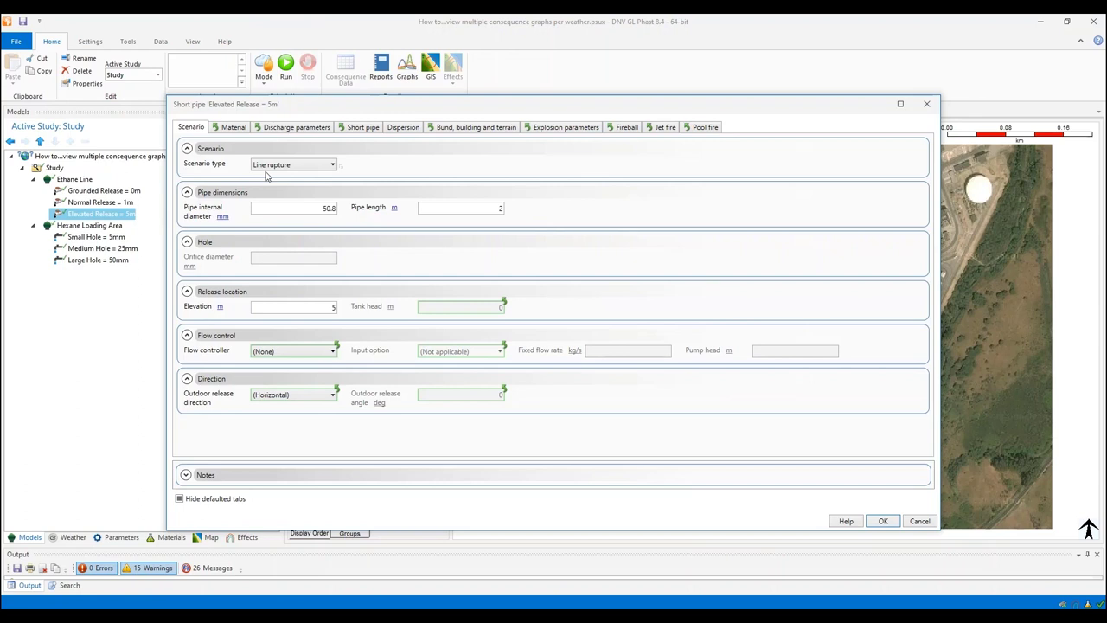
pyautogui.doubleClick(328, 209)
pyautogui.press('Tab')
pyautogui.doubleClick(313, 307)
pyautogui.click(920, 520)
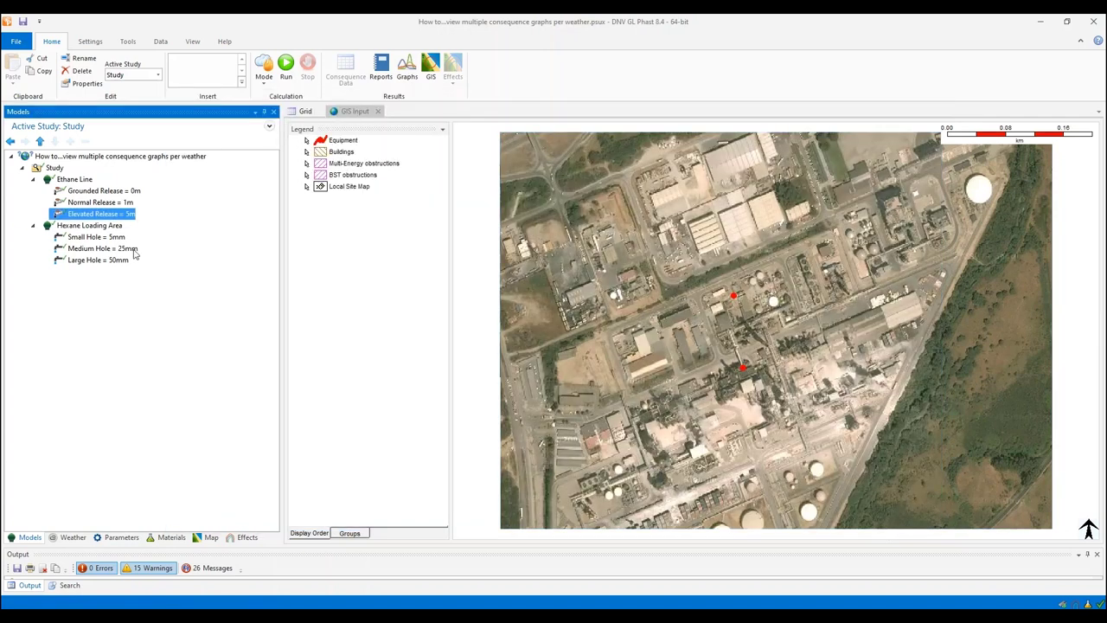
# Step: Review the hole scenarios under Hexane Loading Area and check the orifice diameter of the Large Hole scenario
pyautogui.click(108, 226)
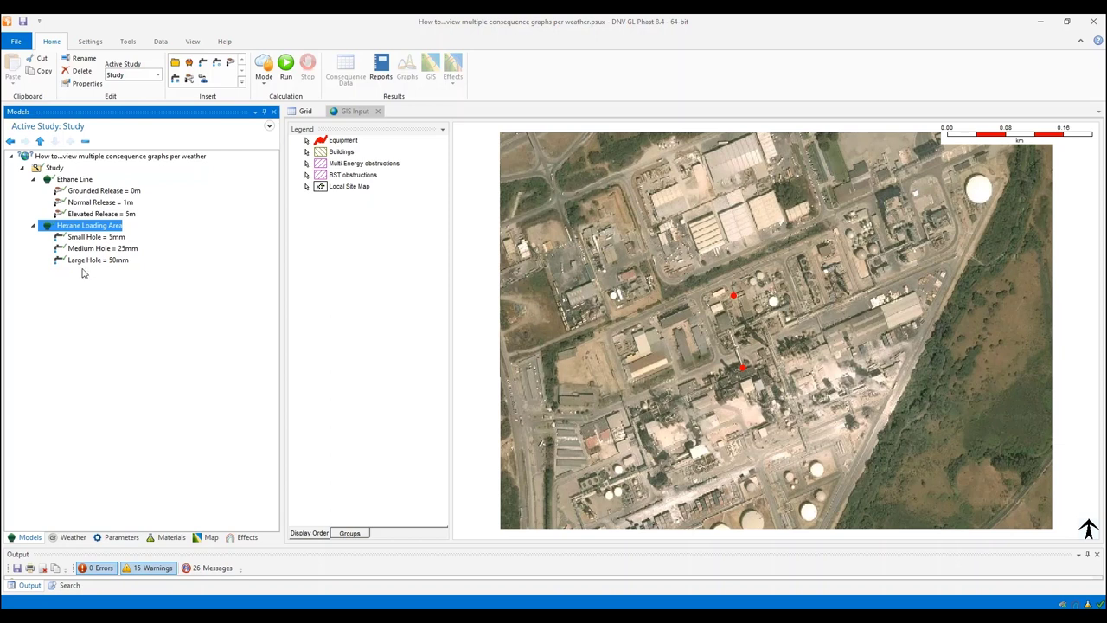
pyautogui.click(121, 238)
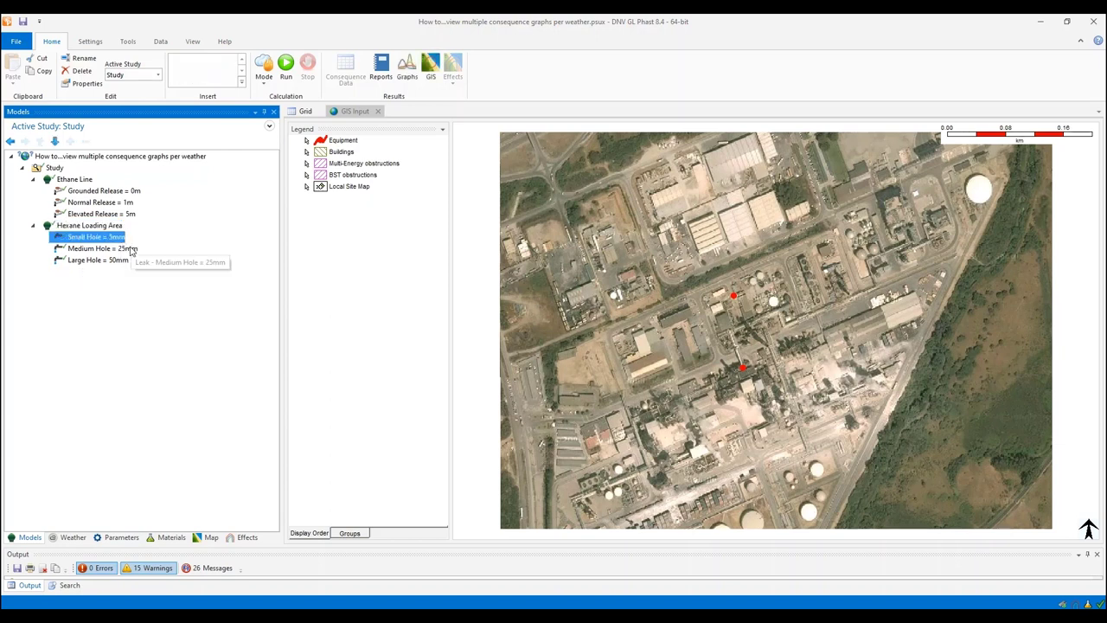
pyautogui.click(133, 249)
pyautogui.click(118, 261)
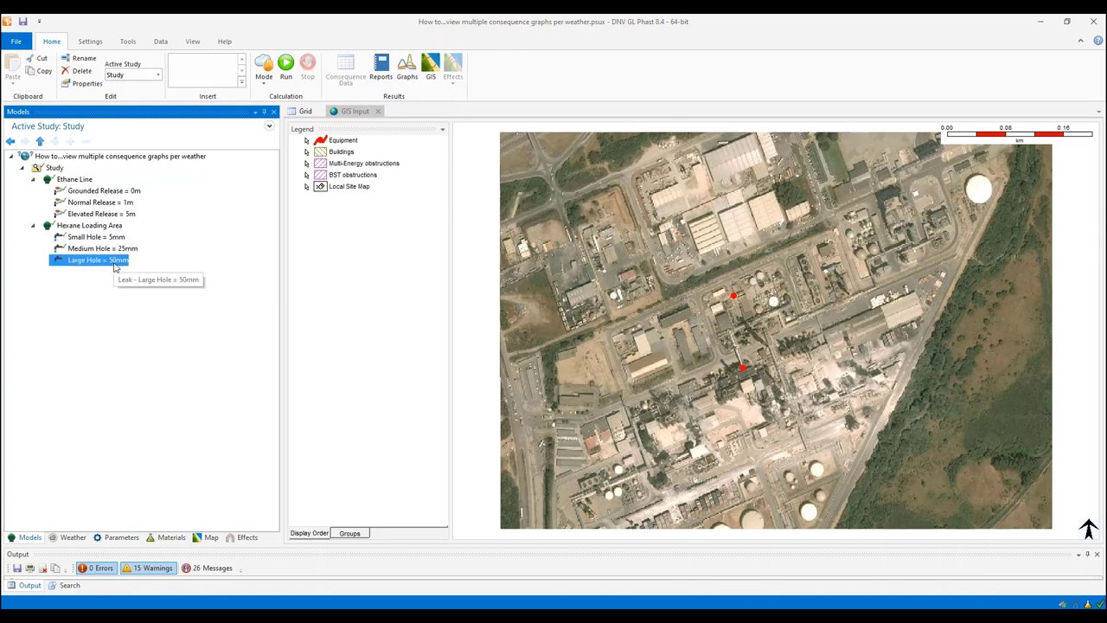
pyautogui.doubleClick(115, 260)
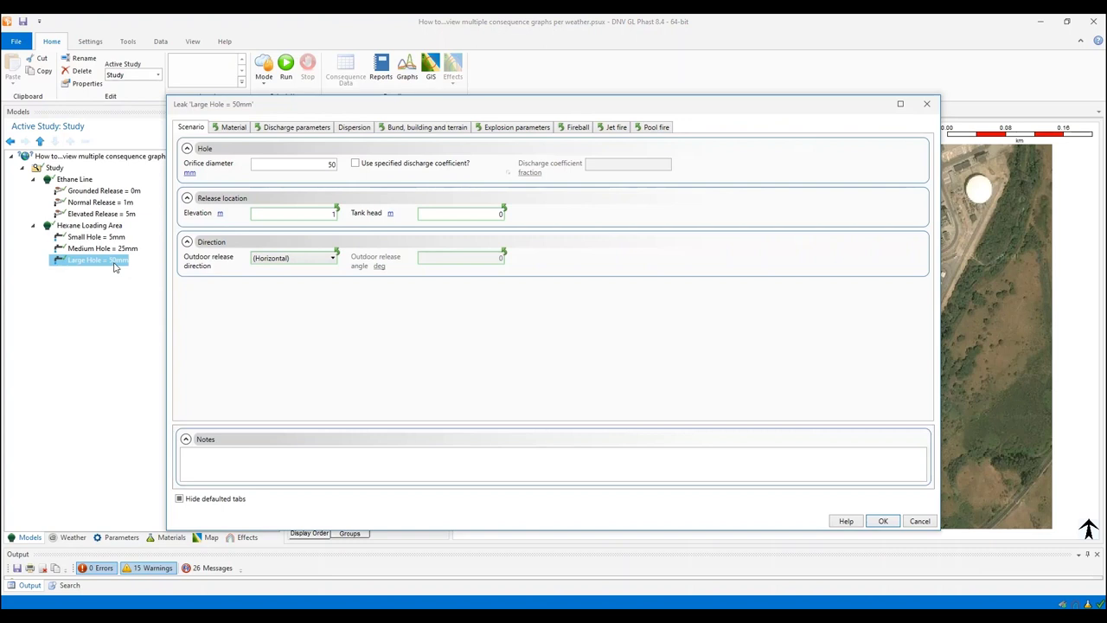
pyautogui.click(318, 163)
pyautogui.doubleClick(332, 171)
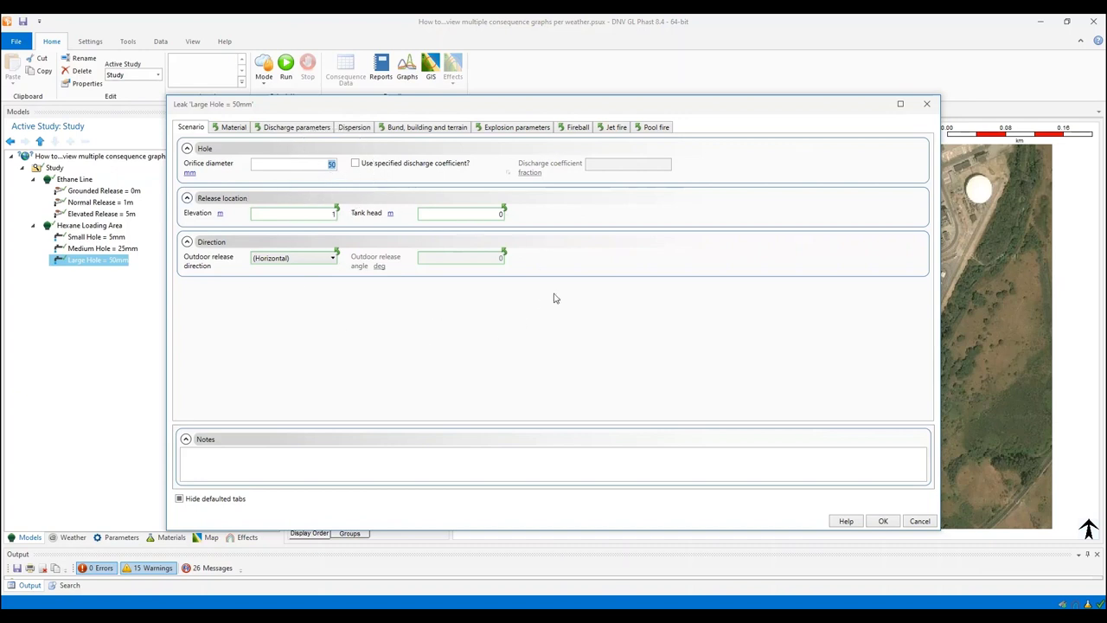
pyautogui.click(884, 521)
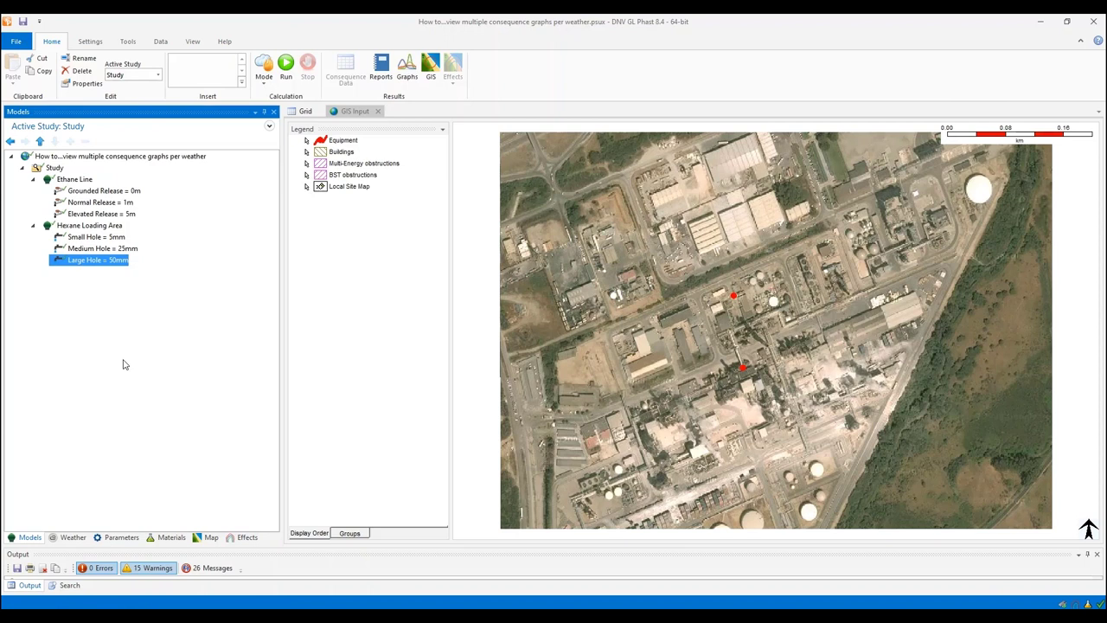
# Step: Generate the result graphs for the Normal Release scenario of Ethane Line, including all three weather categories
pyautogui.click(100, 192)
pyautogui.click(101, 203)
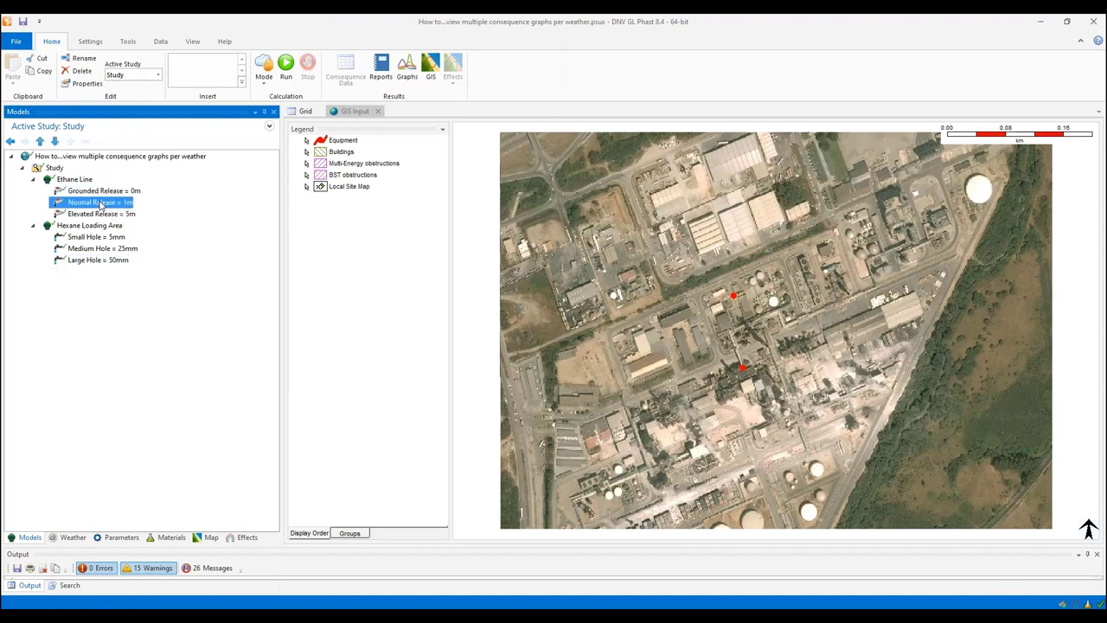
pyautogui.click(50, 45)
pyautogui.click(412, 88)
pyautogui.click(429, 87)
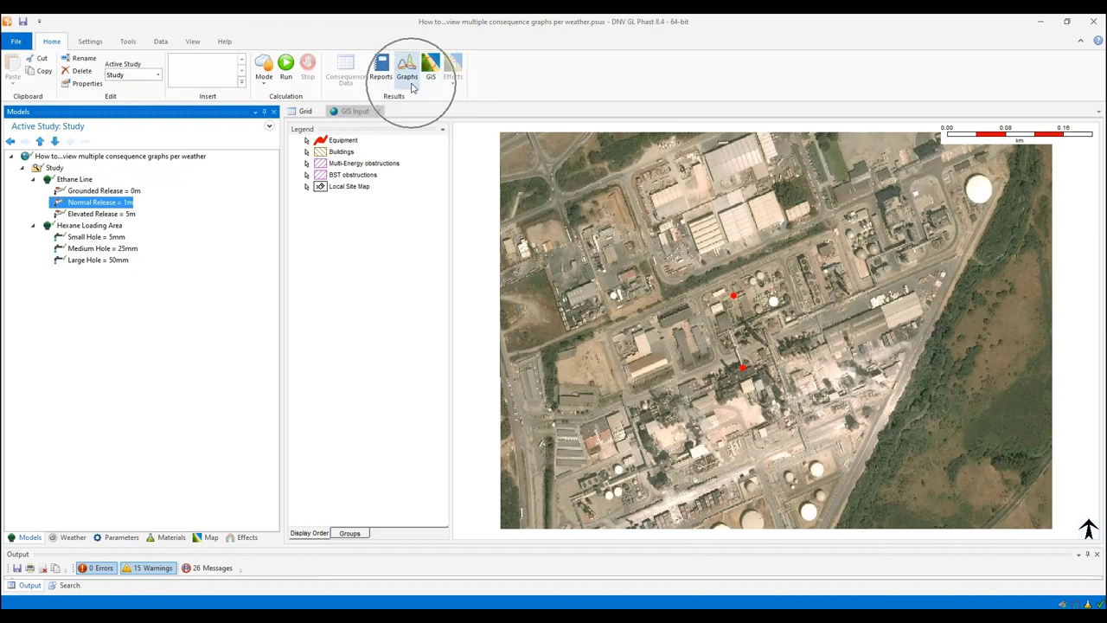
pyautogui.click(407, 70)
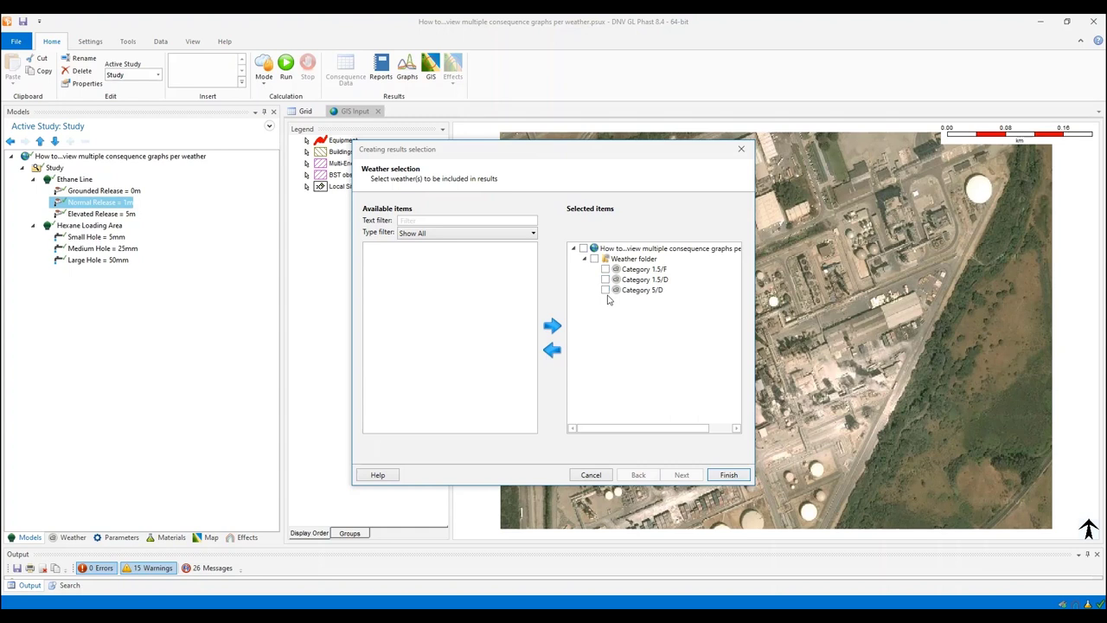
pyautogui.click(723, 477)
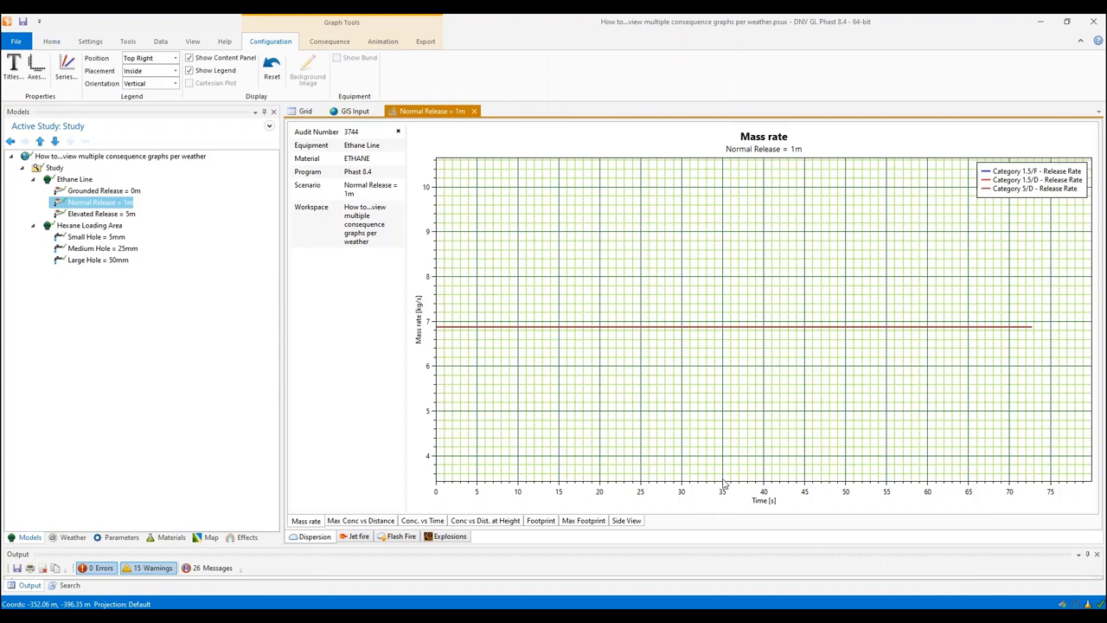
# Step: Display the dispersion Side View graph and examine the cloud contours of the different weathers
pyautogui.click(315, 537)
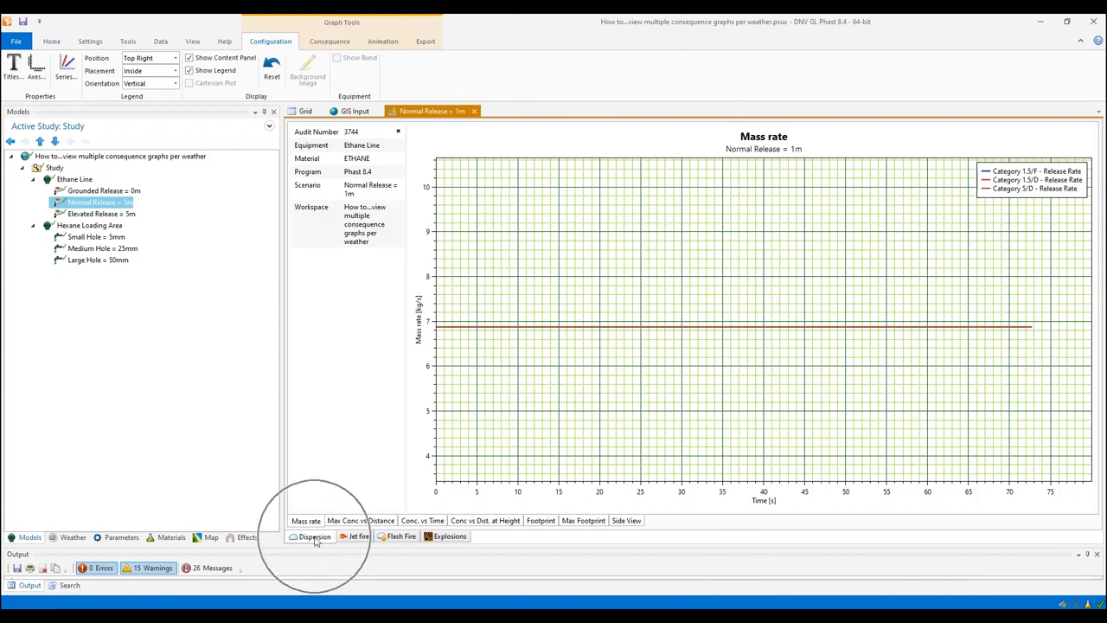
pyautogui.click(626, 520)
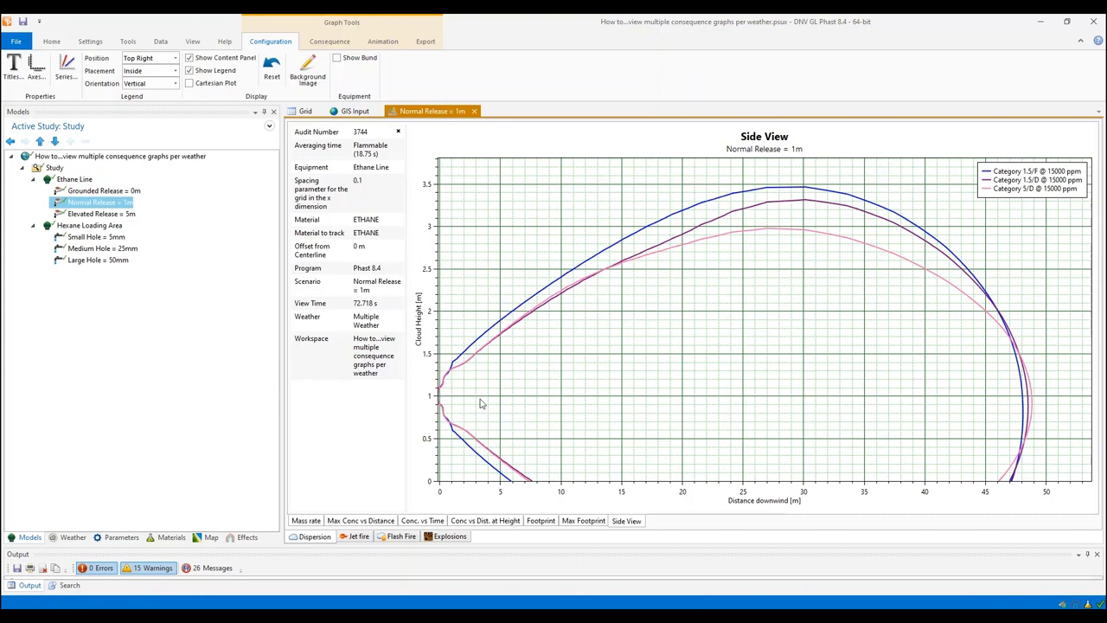
pyautogui.click(1033, 403)
pyautogui.click(1033, 403)
pyautogui.click(783, 192)
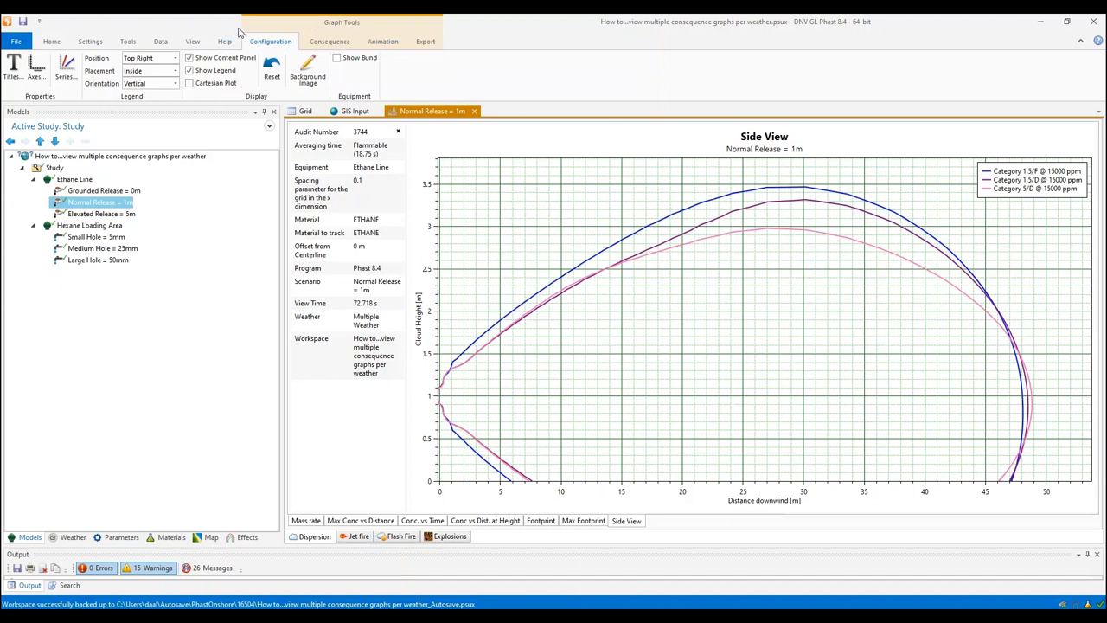
# Step: Enable concentration levels 2, 3 and 4 in the Side View graph settings and set level 2 to 30000 ppm
pyautogui.click(330, 43)
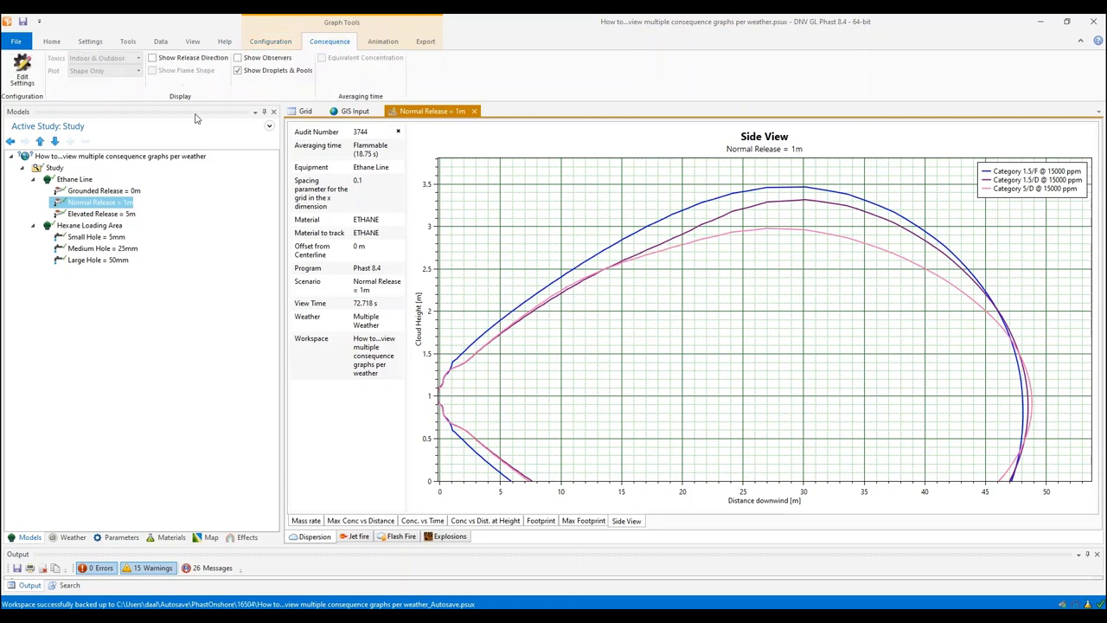
pyautogui.click(22, 79)
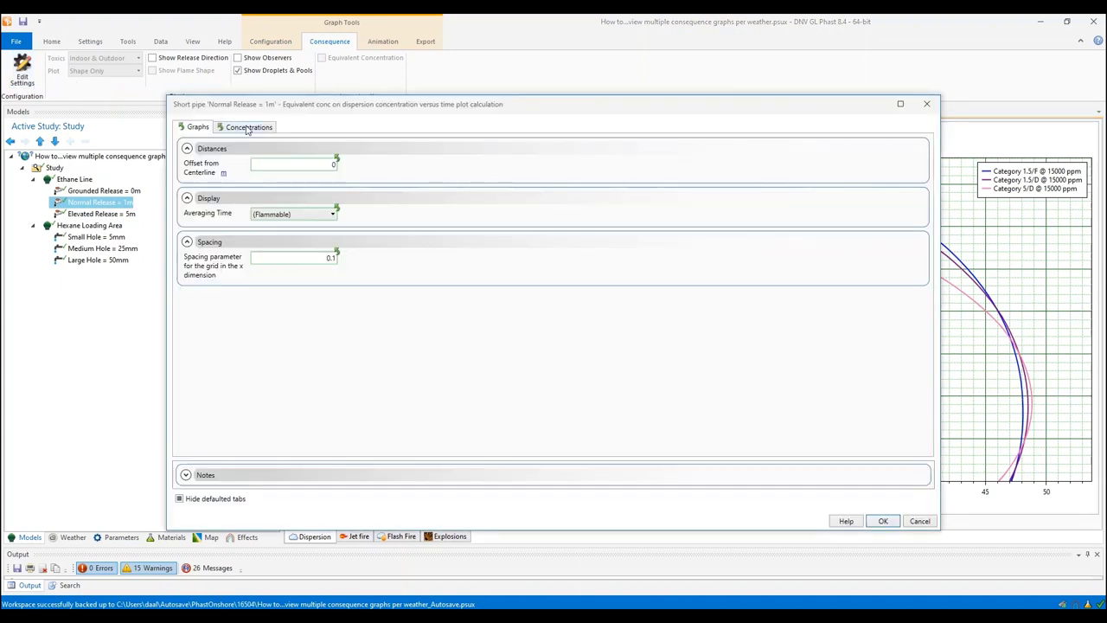
pyautogui.click(250, 128)
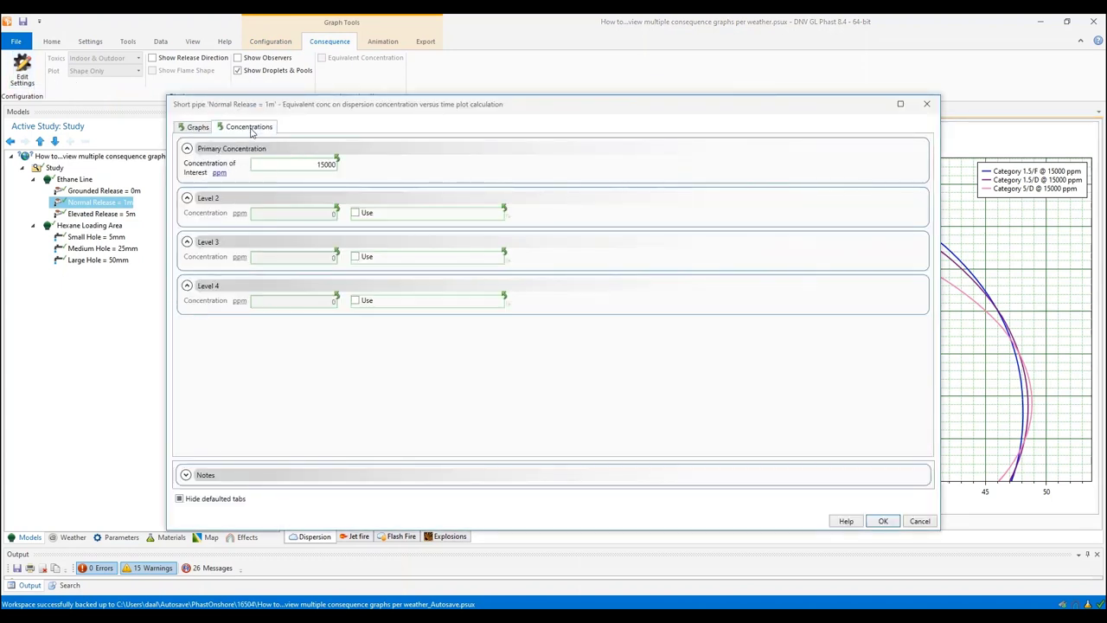
pyautogui.moveTo(164, 176); pyautogui.dragTo(690, 229)
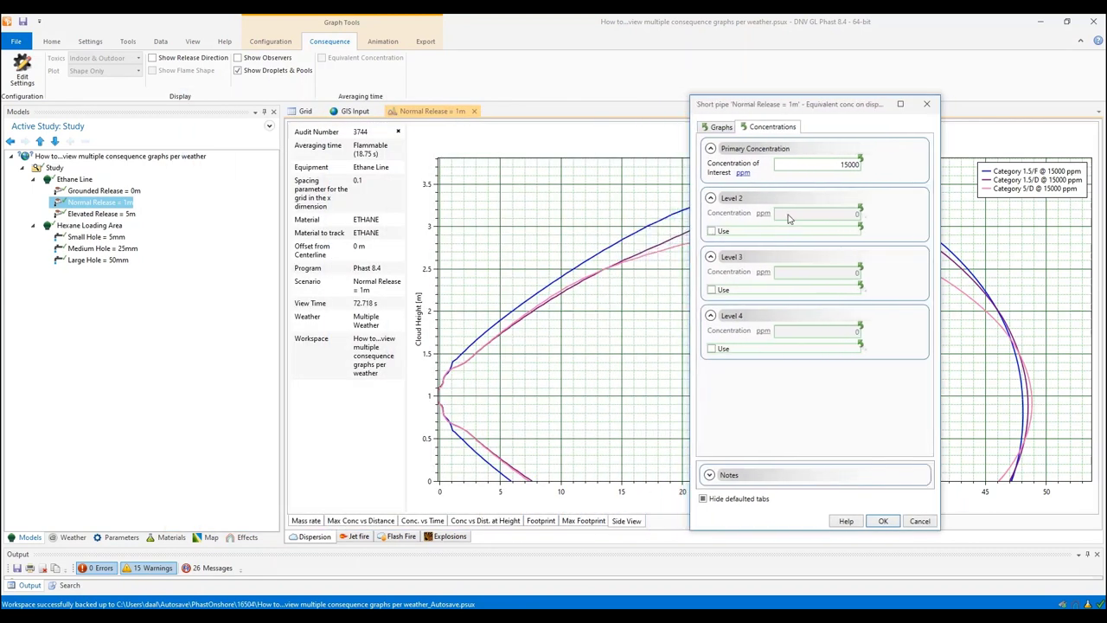
pyautogui.click(711, 232)
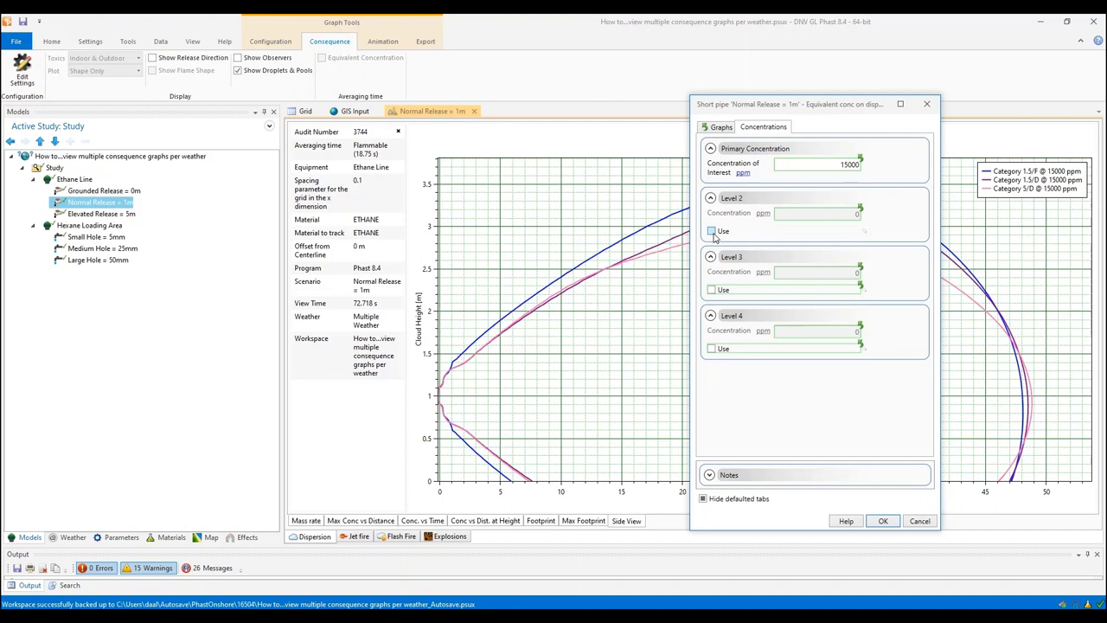
pyautogui.click(711, 292)
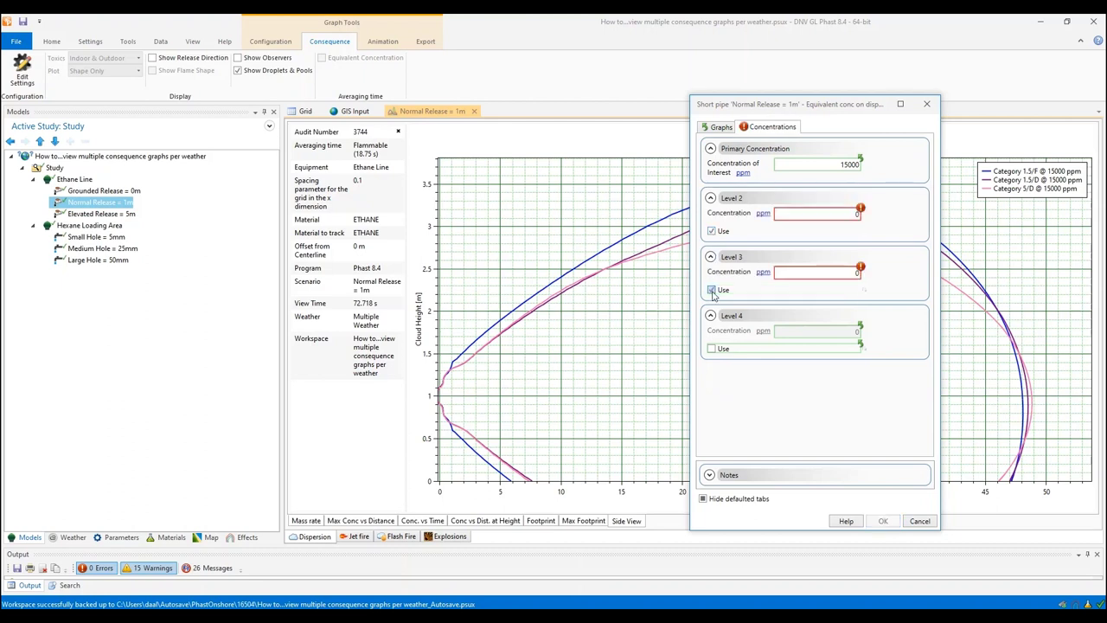
pyautogui.click(712, 349)
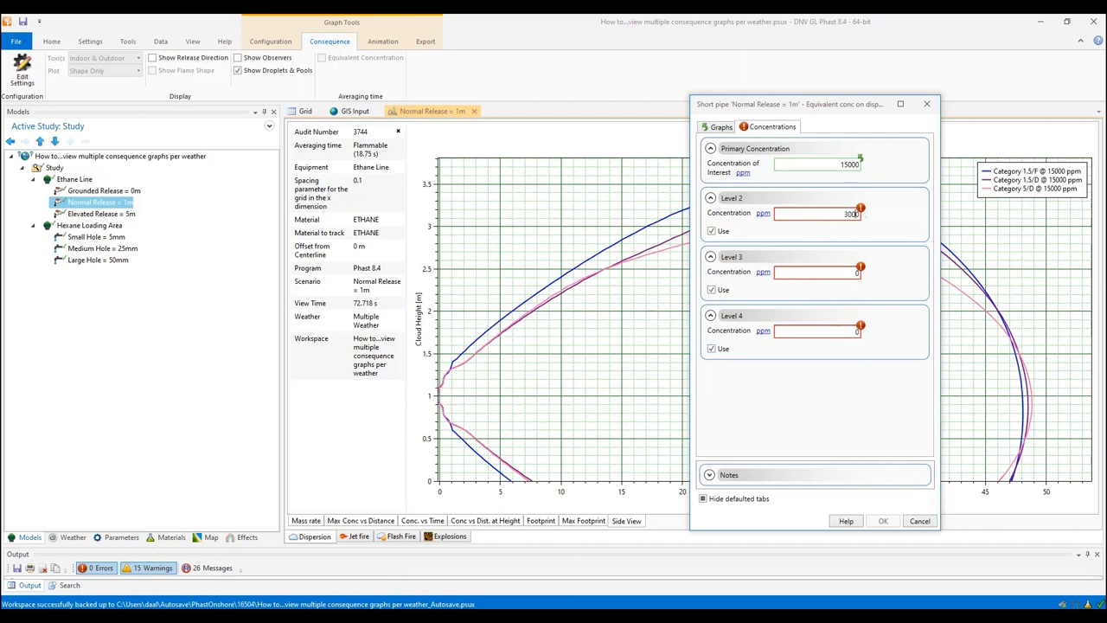
# Step: Set the level 3 concentration to 50000 ppm and level 4 to 100000 ppm, and apply them to the graph
pyautogui.click(847, 273)
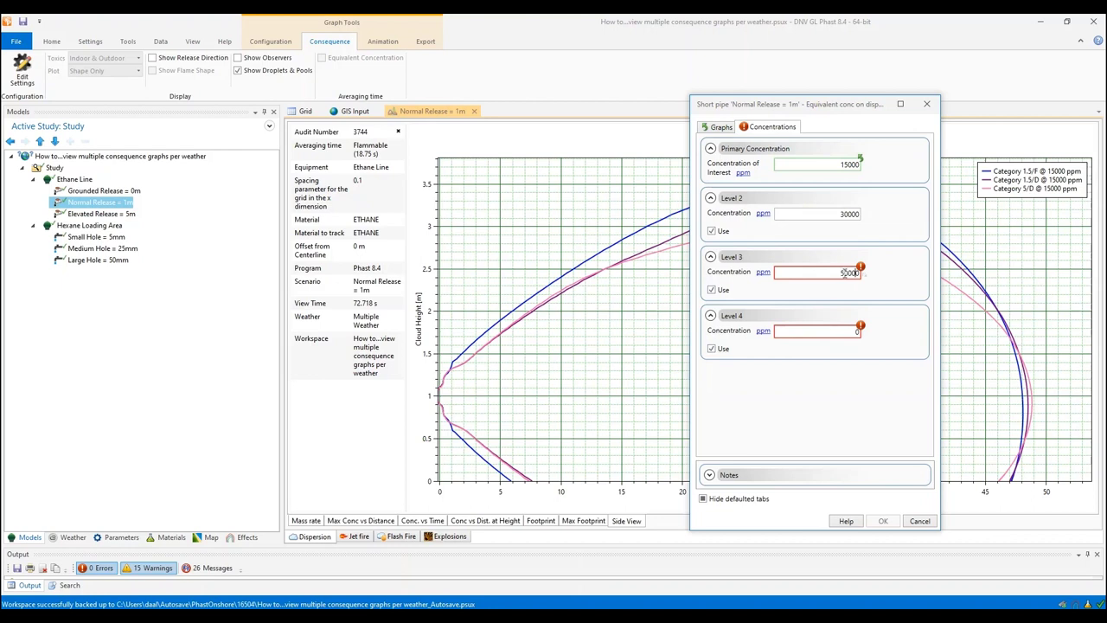
pyautogui.click(836, 330)
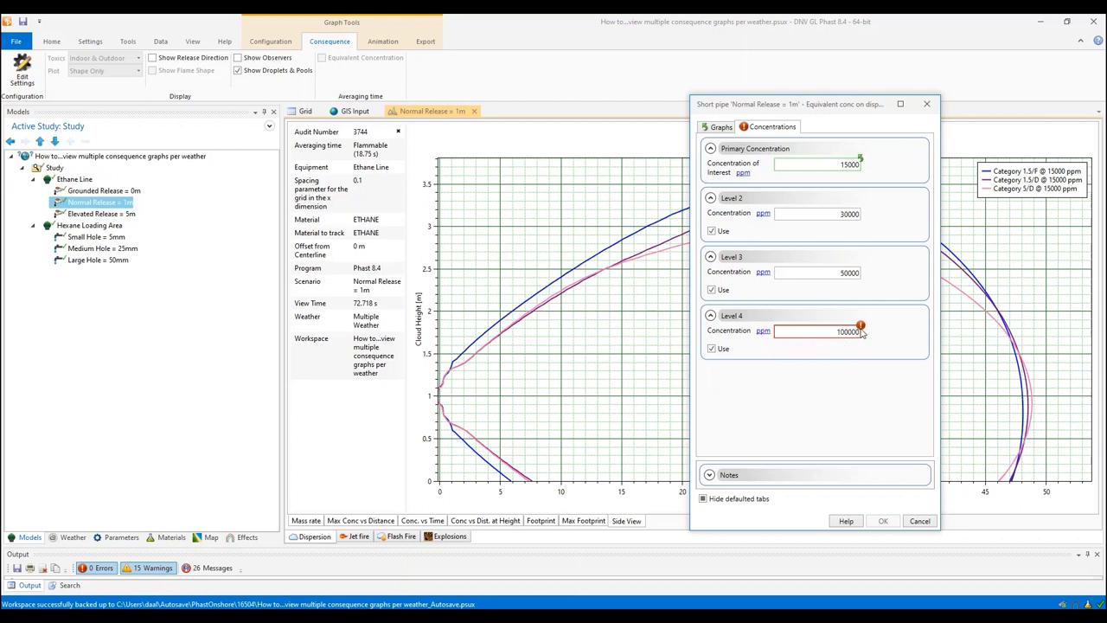
pyautogui.moveTo(862, 331)
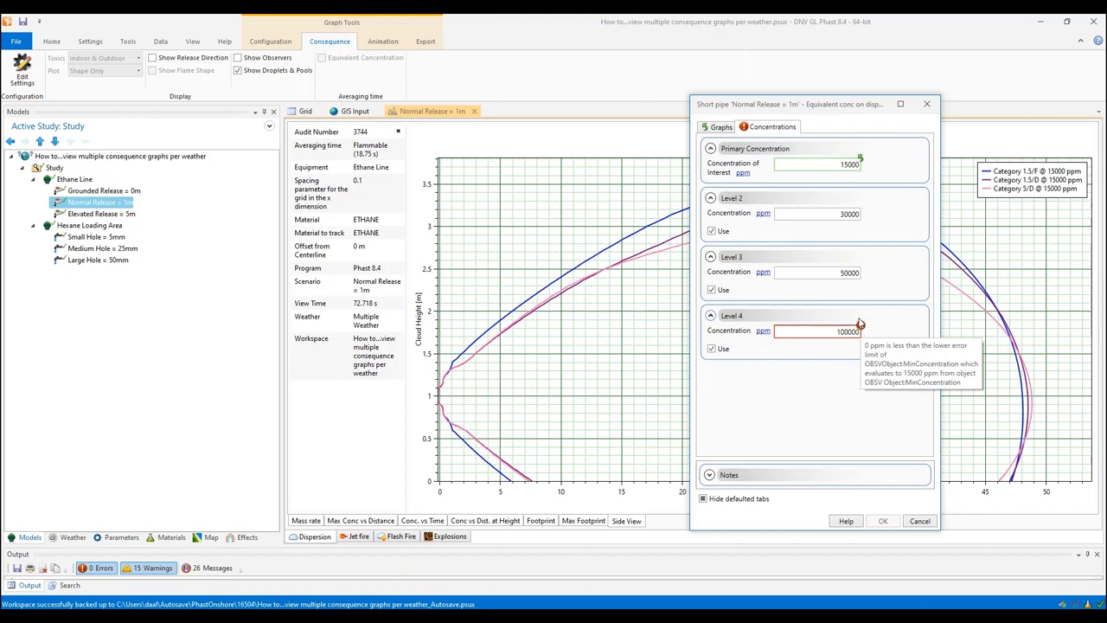
pyautogui.click(849, 273)
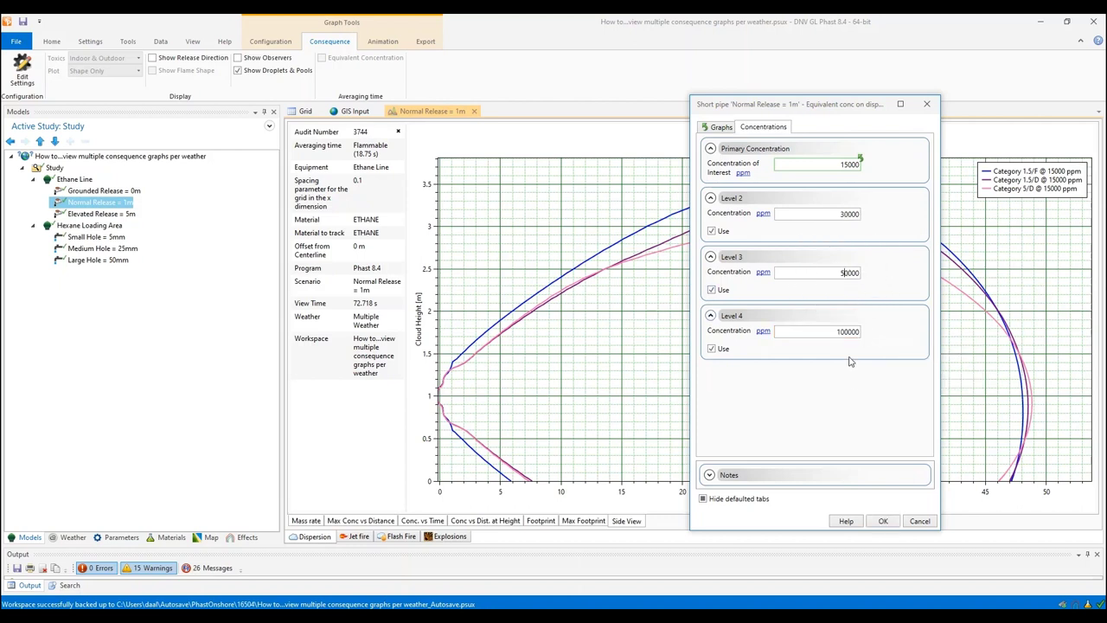
pyautogui.click(882, 521)
pyautogui.click(884, 522)
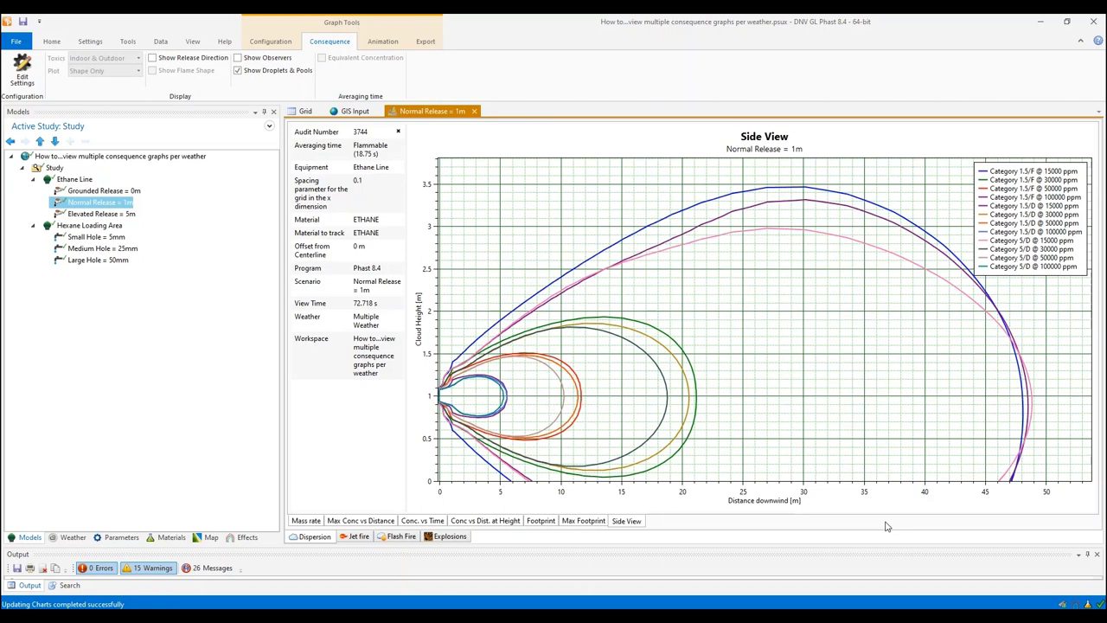
# Step: Check the graph's view time and play the cloud animation of the Side View graph
pyautogui.moveTo(379, 303); pyautogui.dragTo(355, 309)
pyautogui.click(391, 50)
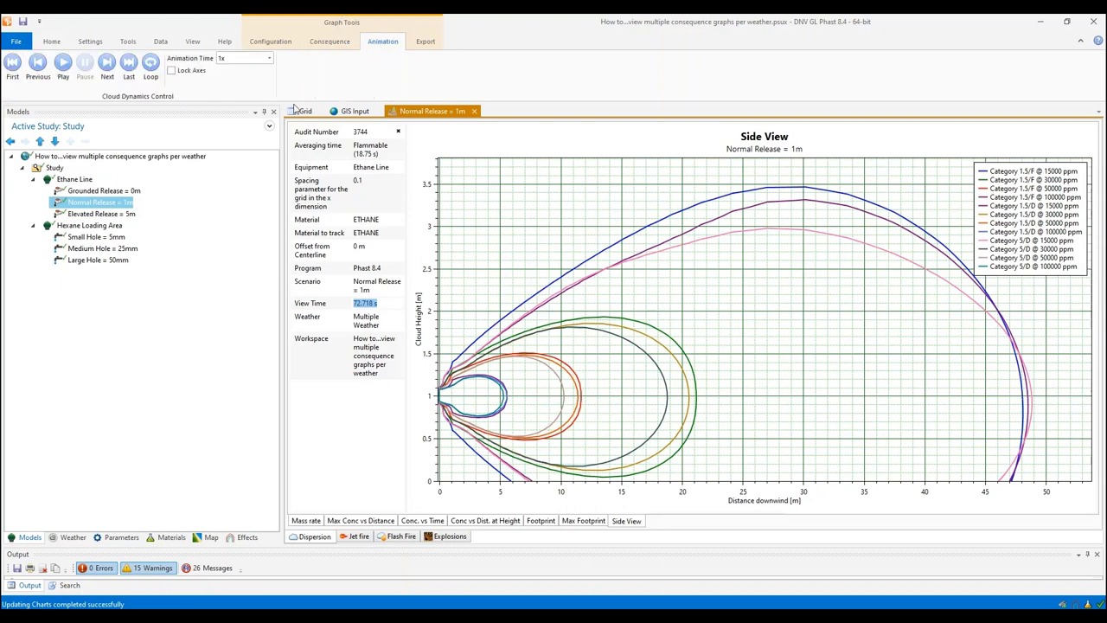
pyautogui.click(63, 78)
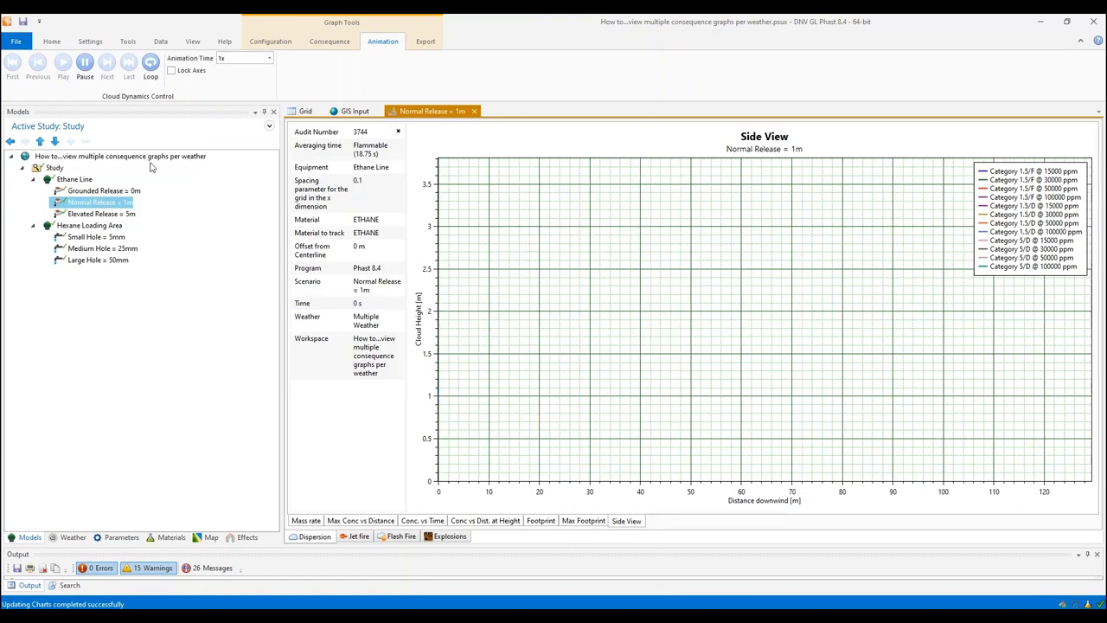
# Step: Follow the elapsed time of the Side View cloud animation, and pause the animation
pyautogui.click(364, 314)
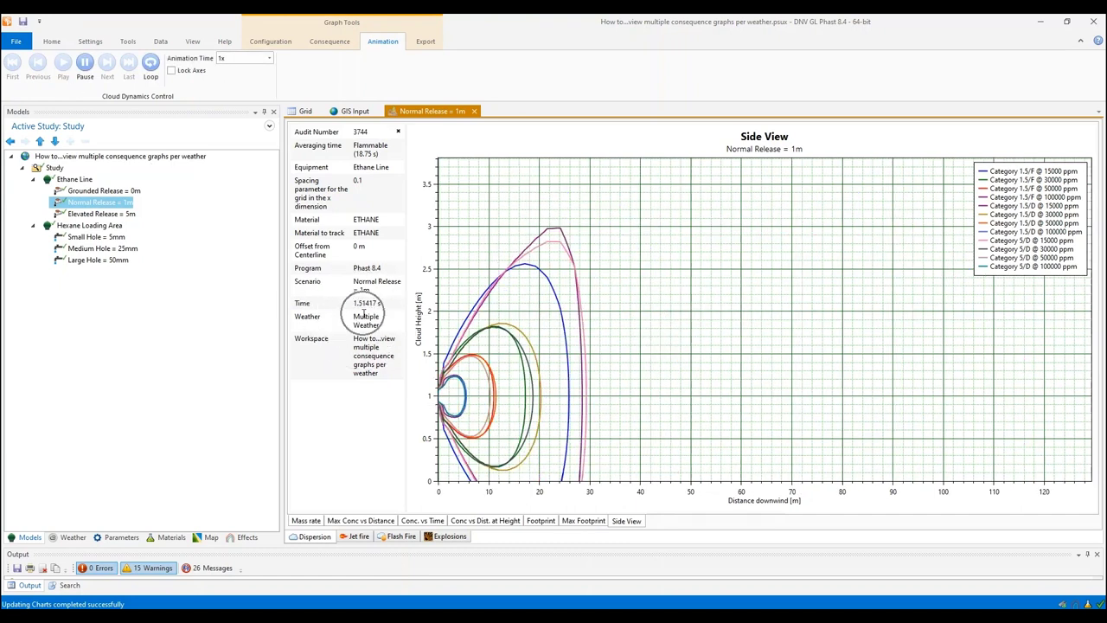
pyautogui.click(365, 314)
pyautogui.click(364, 314)
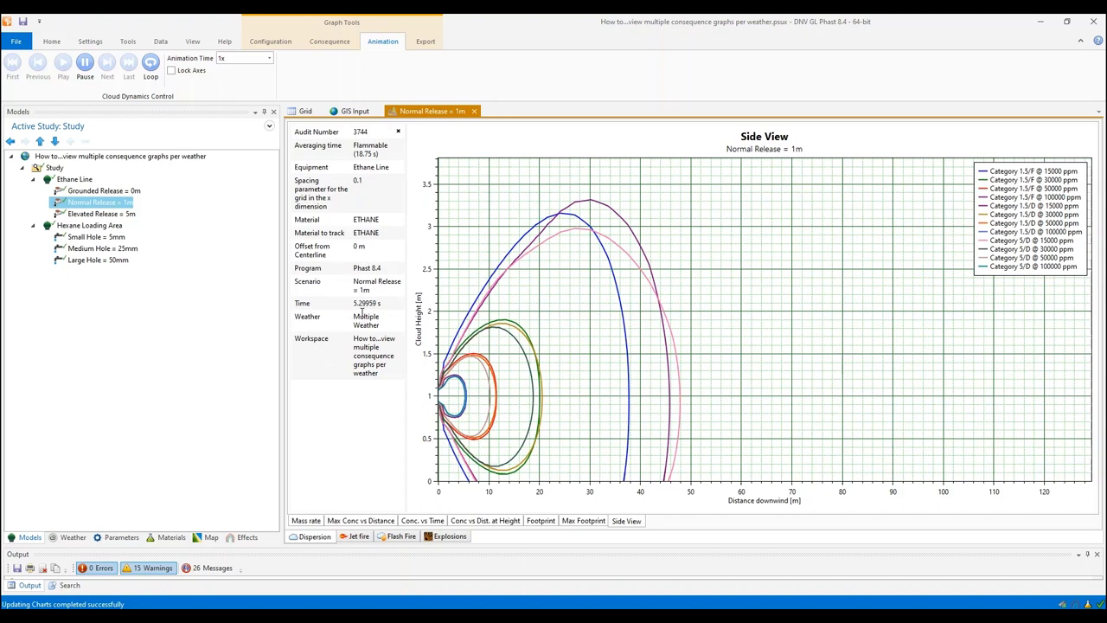
pyautogui.click(89, 76)
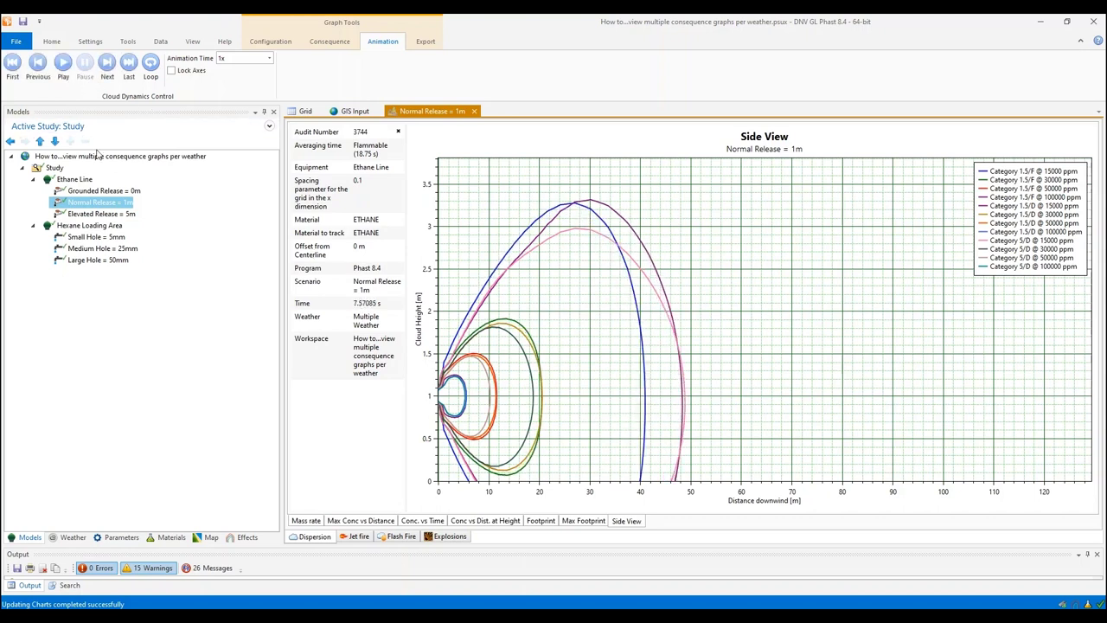
# Step: Try selecting the Grounded, Normal and Elevated Release scenarios of the Ethane Line together for graphing
pyautogui.click(97, 192)
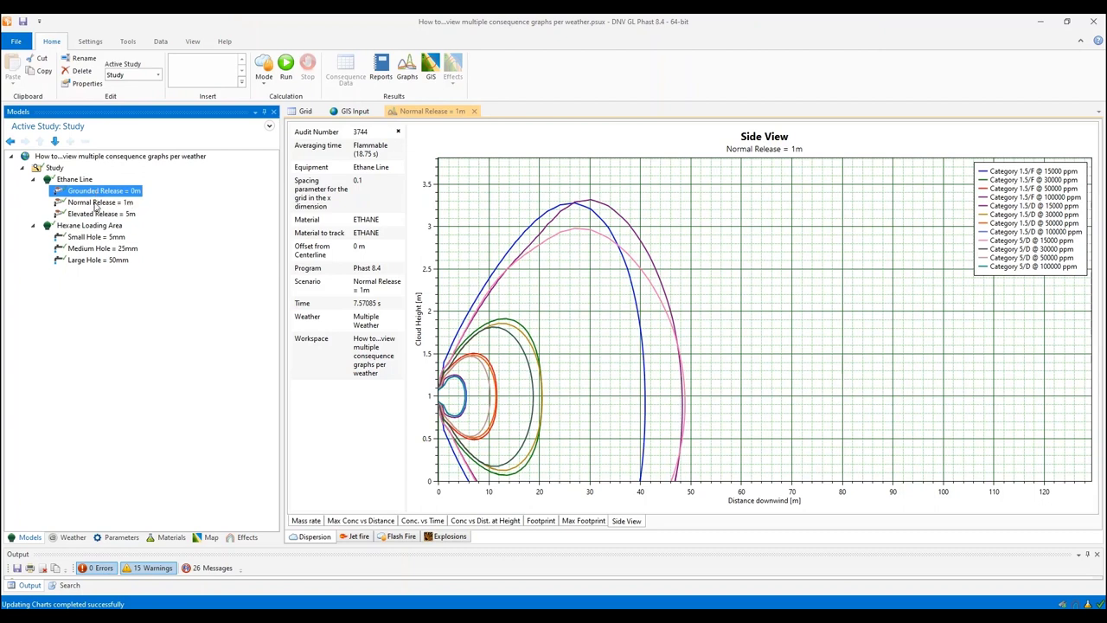
pyautogui.click(96, 204)
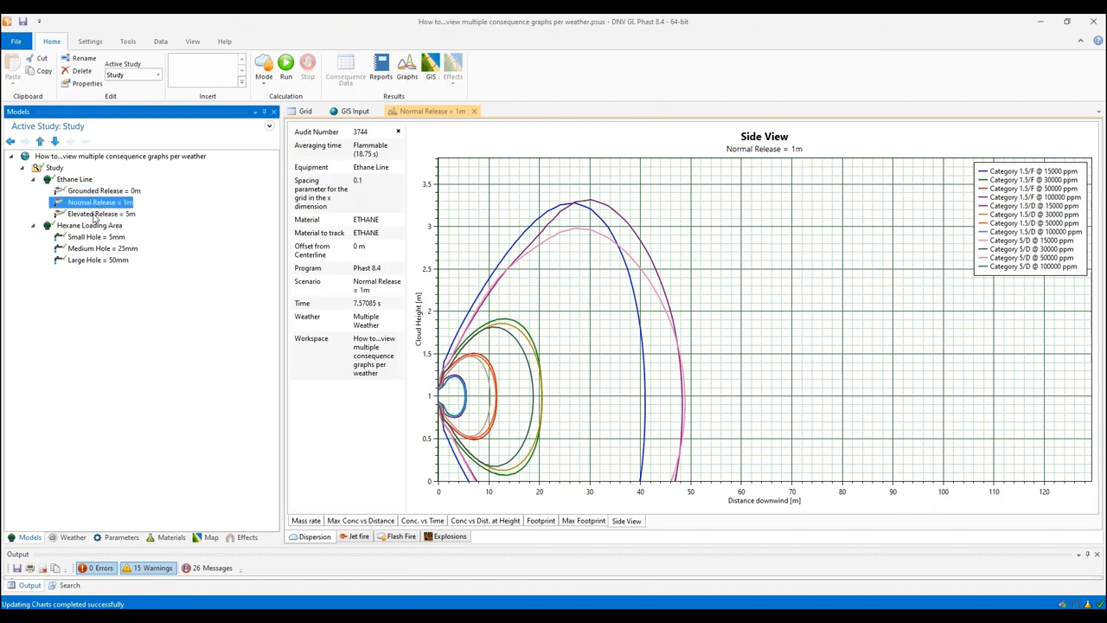
pyautogui.click(93, 214)
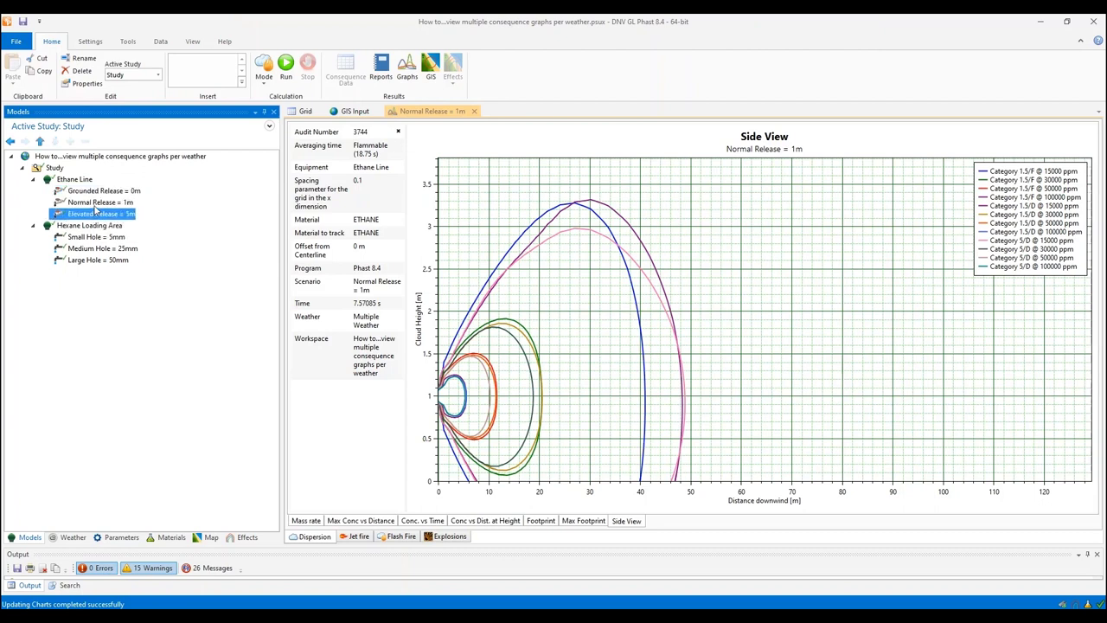
pyautogui.keyDown('ctrl'); pyautogui.click(95, 202); pyautogui.keyUp('ctrl')
pyautogui.keyDown('ctrl'); pyautogui.click(92, 192); pyautogui.keyUp('ctrl')
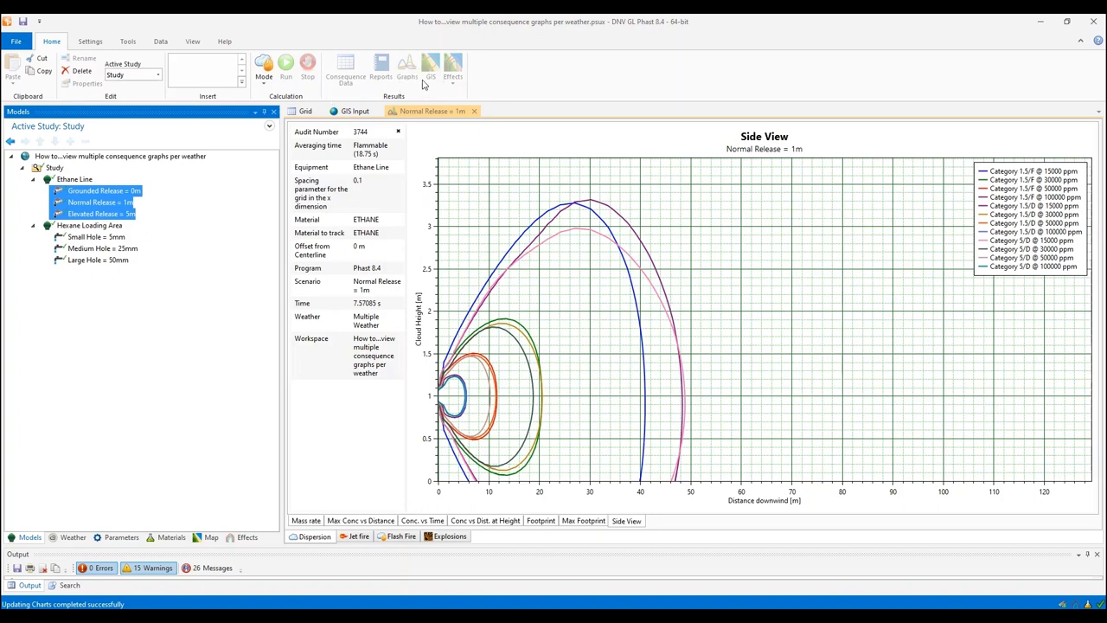
pyautogui.click(100, 202)
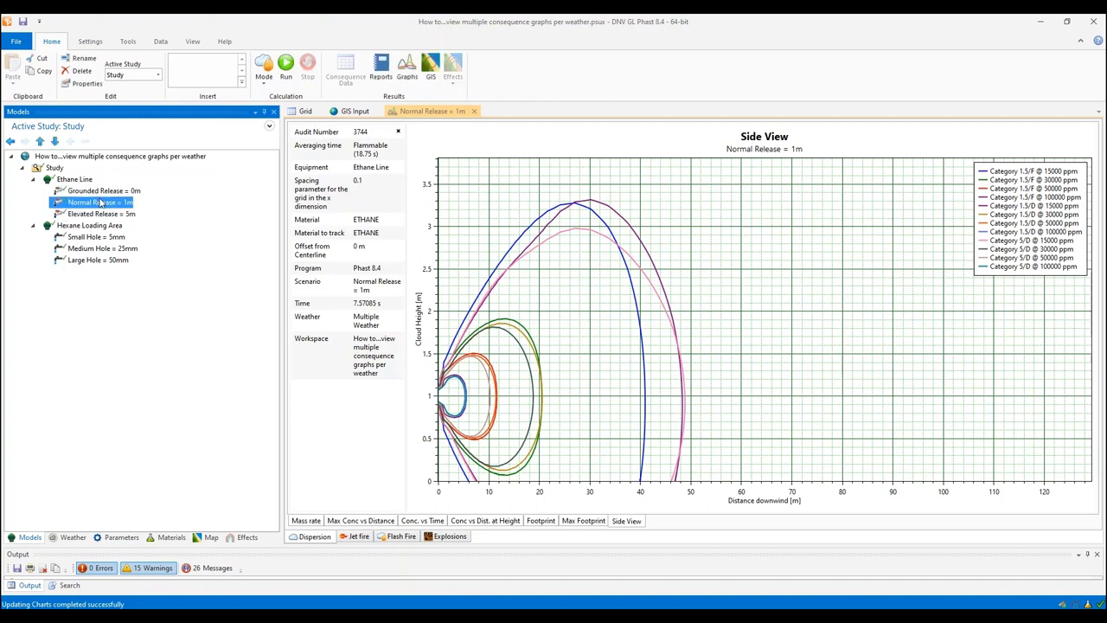
# Step: Review the weathers in the Weather folder and select Category 5/D
pyautogui.click(67, 540)
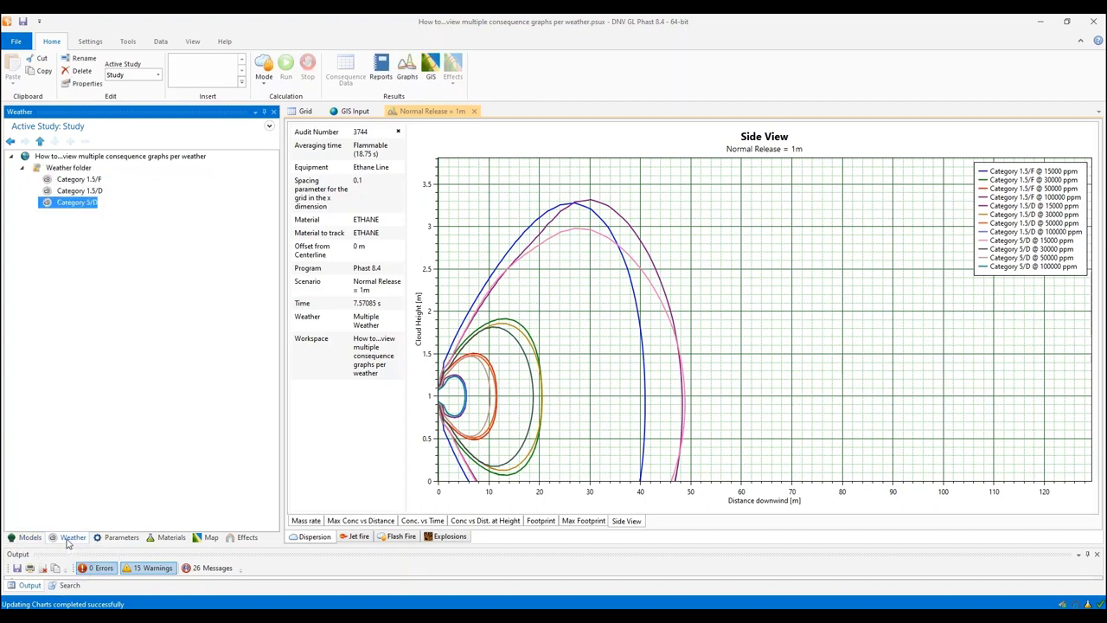
pyautogui.click(85, 181)
pyautogui.click(82, 194)
pyautogui.click(79, 205)
pyautogui.click(80, 192)
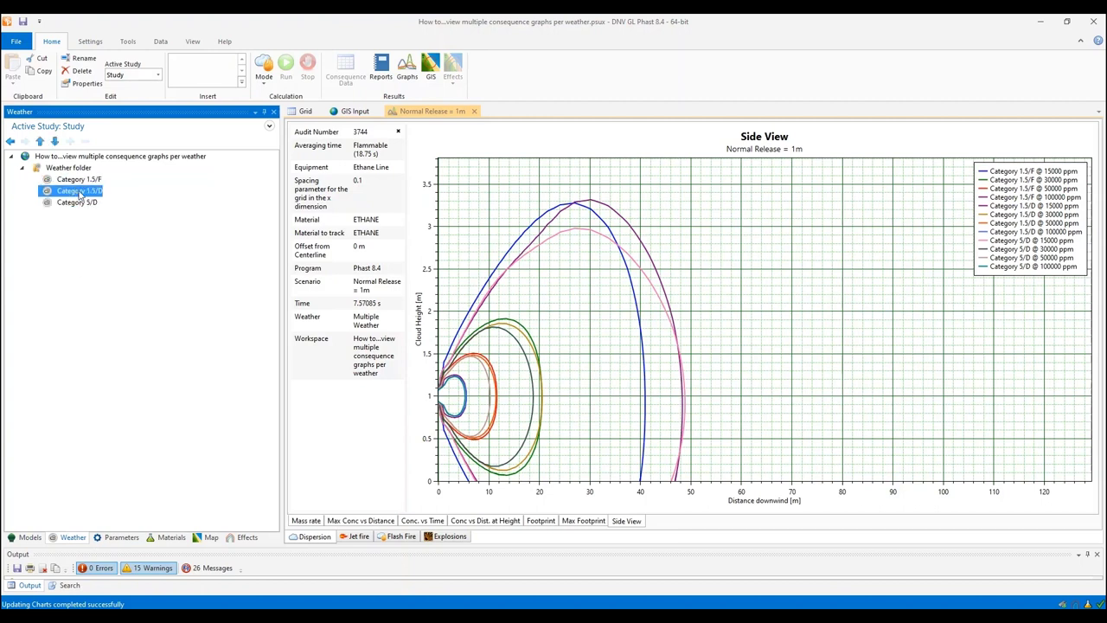
pyautogui.click(81, 181)
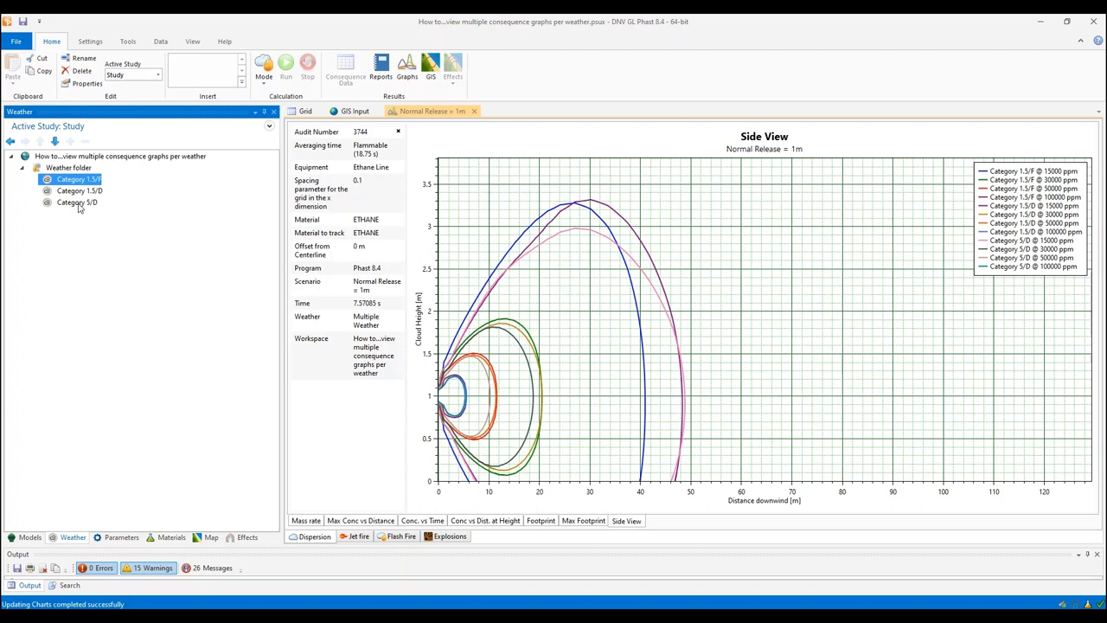
pyautogui.click(80, 205)
pyautogui.click(80, 181)
pyautogui.click(92, 205)
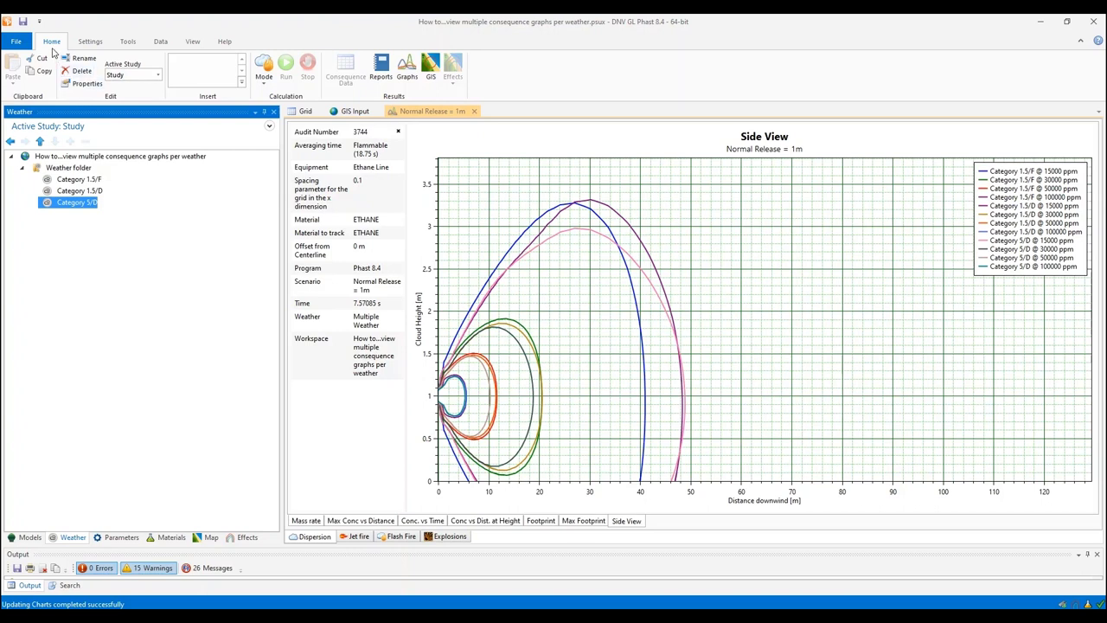
# Step: Generate graphs for the Category 5/D weather with all Ethane Line scenarios included in the results
pyautogui.click(405, 79)
pyautogui.click(423, 80)
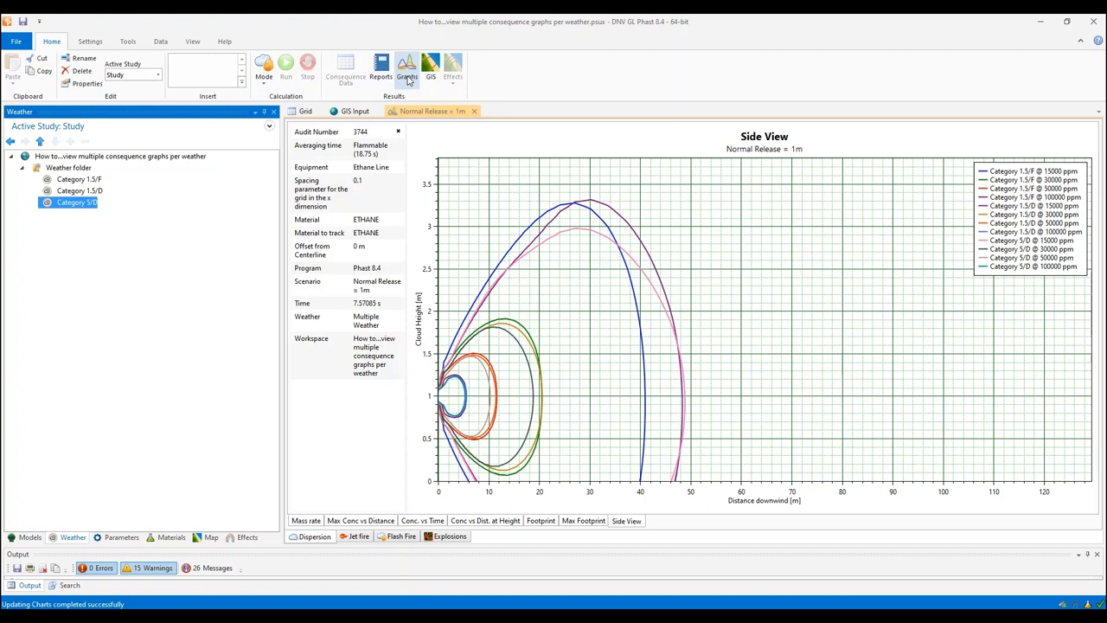
pyautogui.click(408, 79)
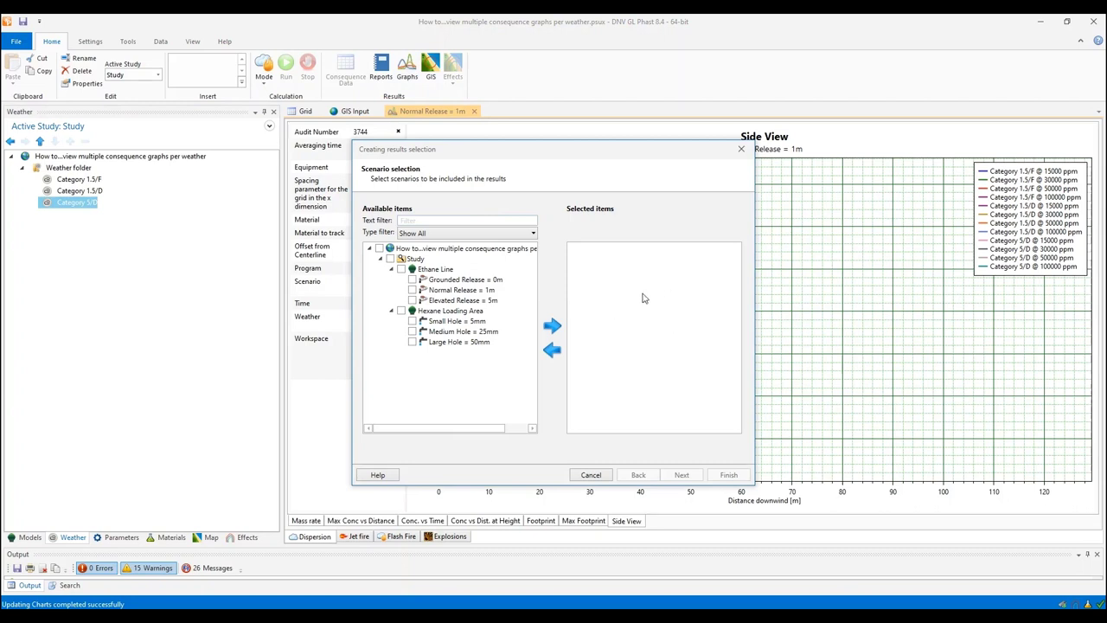
pyautogui.click(400, 269)
pyautogui.click(552, 325)
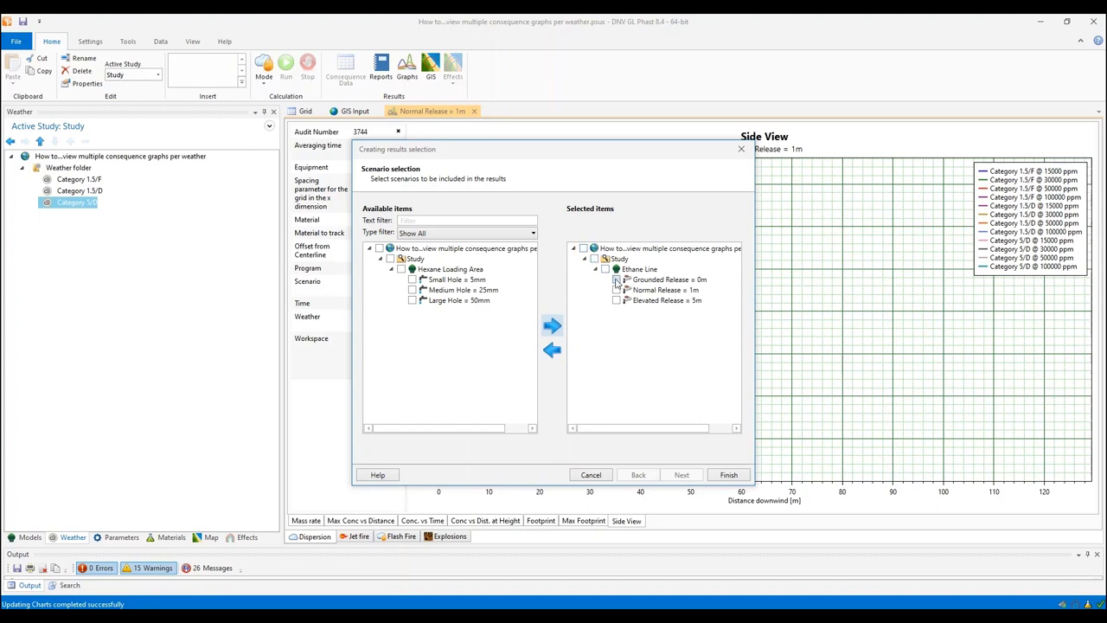
pyautogui.click(737, 481)
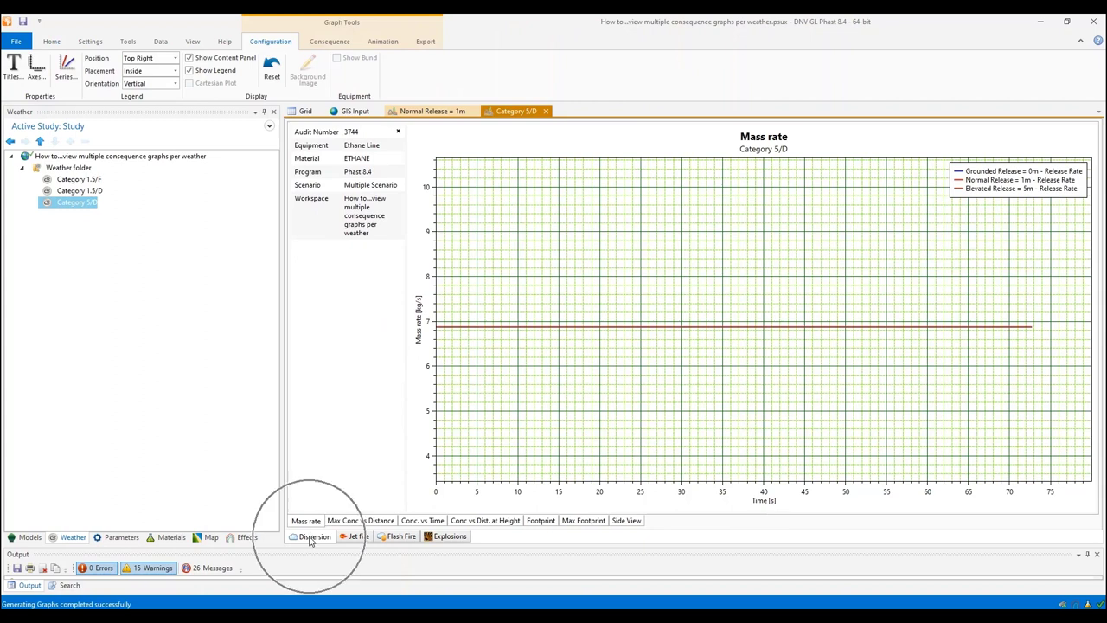
# Step: Display the dispersion Side View graph for Category 5/D and examine the cloud contours of the three release heights
pyautogui.click(625, 521)
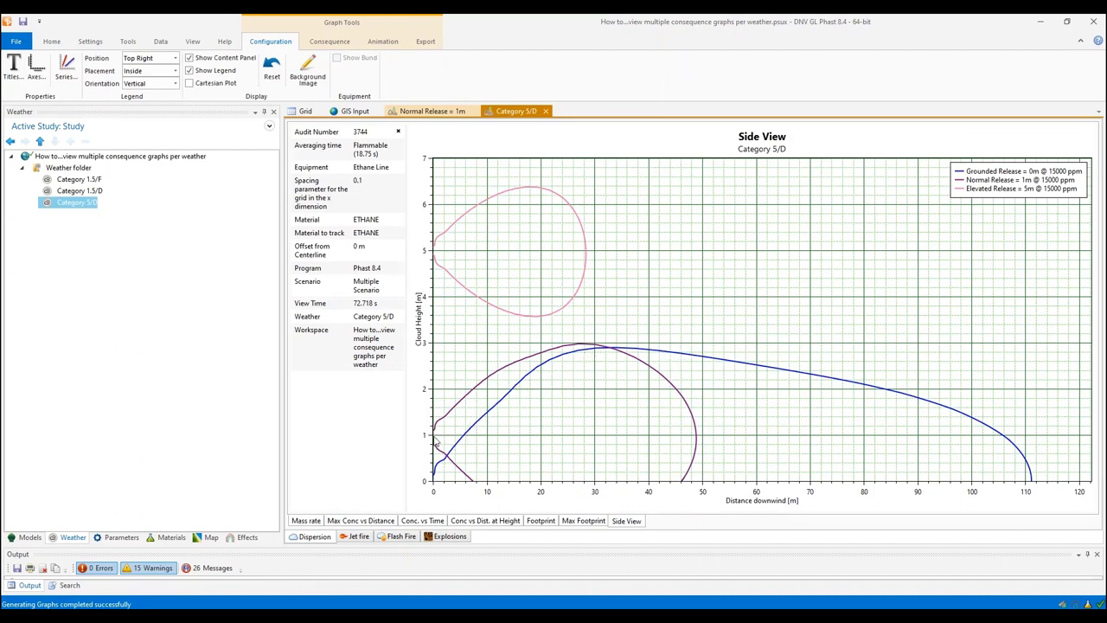
pyautogui.click(430, 256)
pyautogui.click(1065, 195)
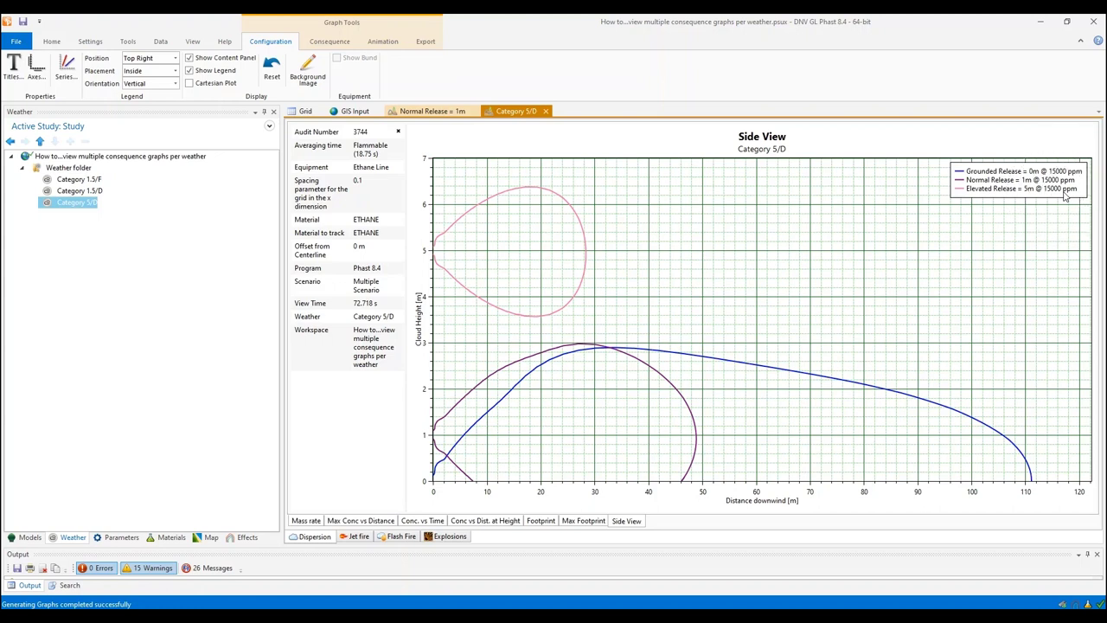
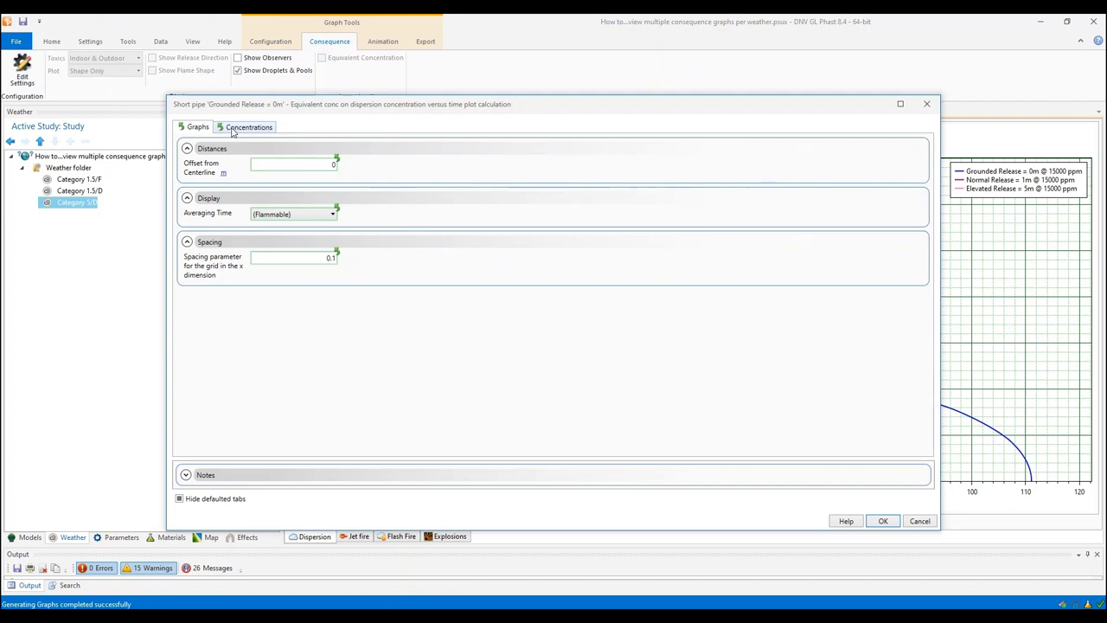
# Step: Enable concentration levels 2, 3 and 4 for the Category 5/D Side View graph and set level 2 to 30000 ppm
pyautogui.moveTo(168, 195); pyautogui.dragTo(699, 235)
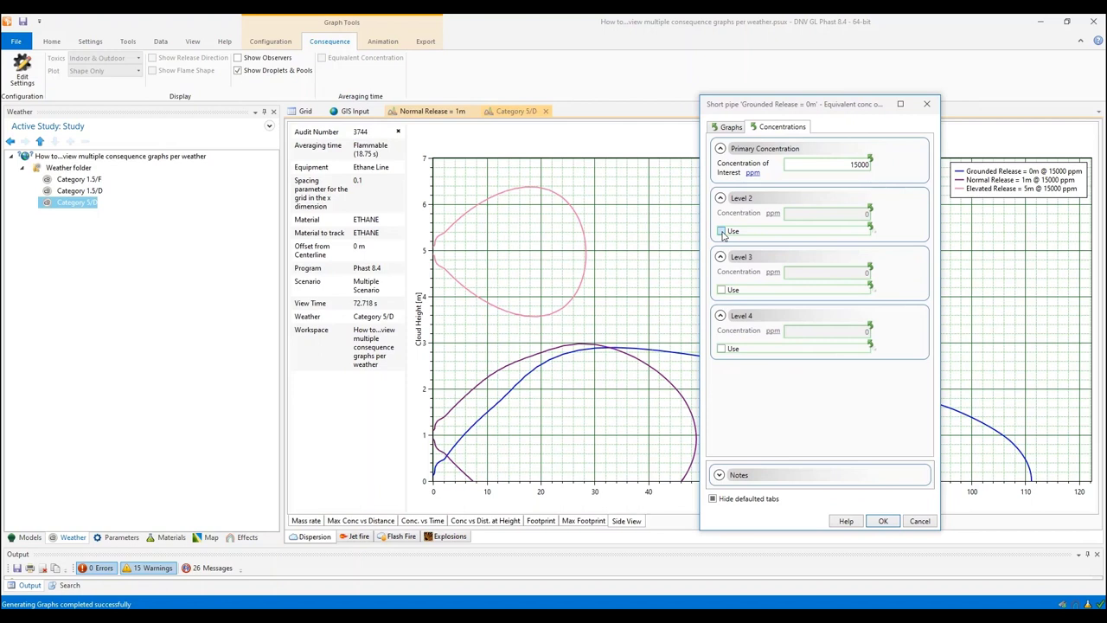
pyautogui.click(721, 232)
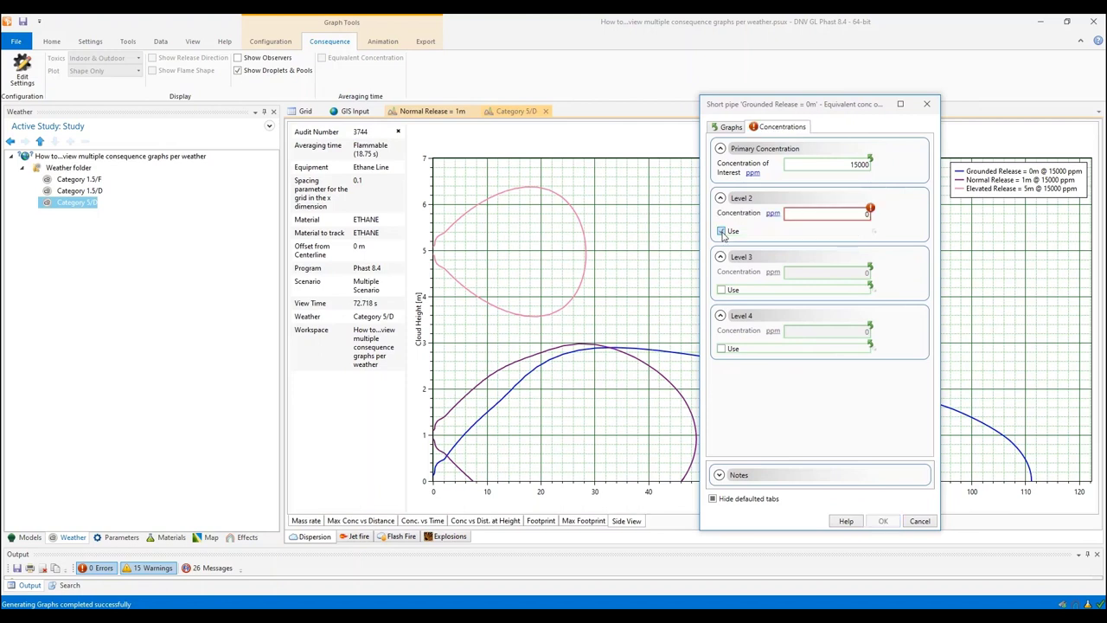
pyautogui.click(721, 290)
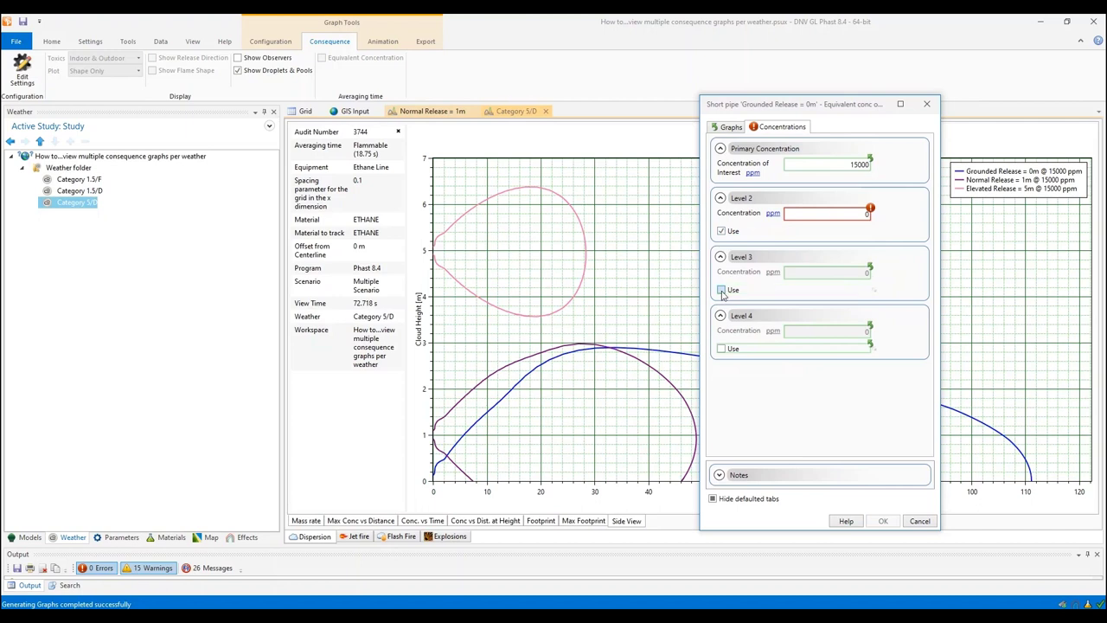
pyautogui.click(721, 348)
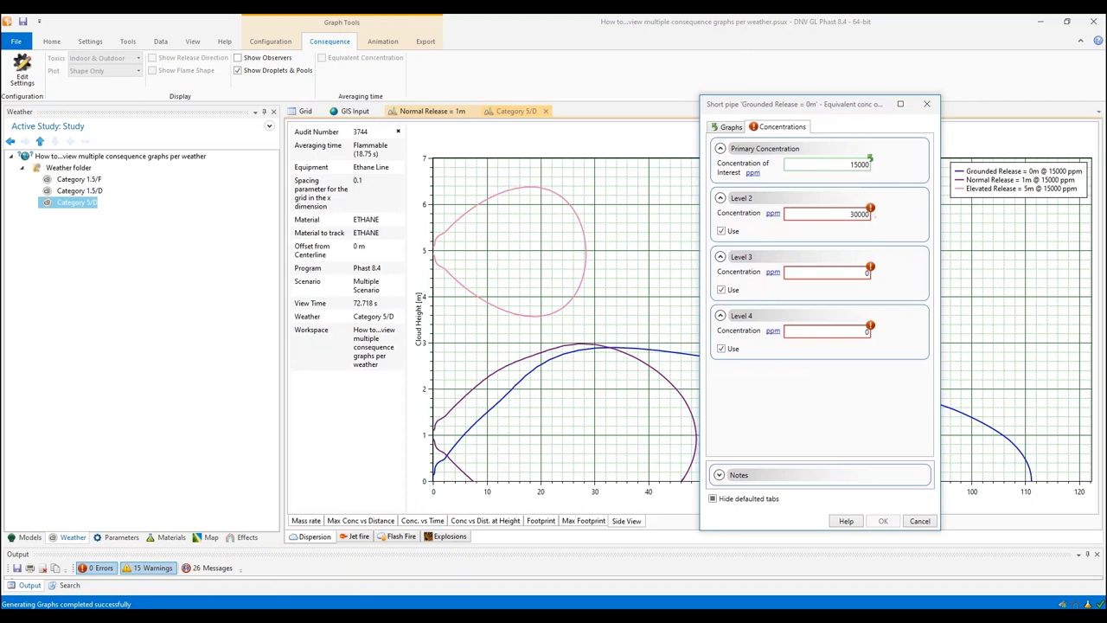
# Step: Set level 3 to 50000 ppm and level 4 to 100000 ppm, and apply them to the Category 5/D graph
pyautogui.click(862, 273)
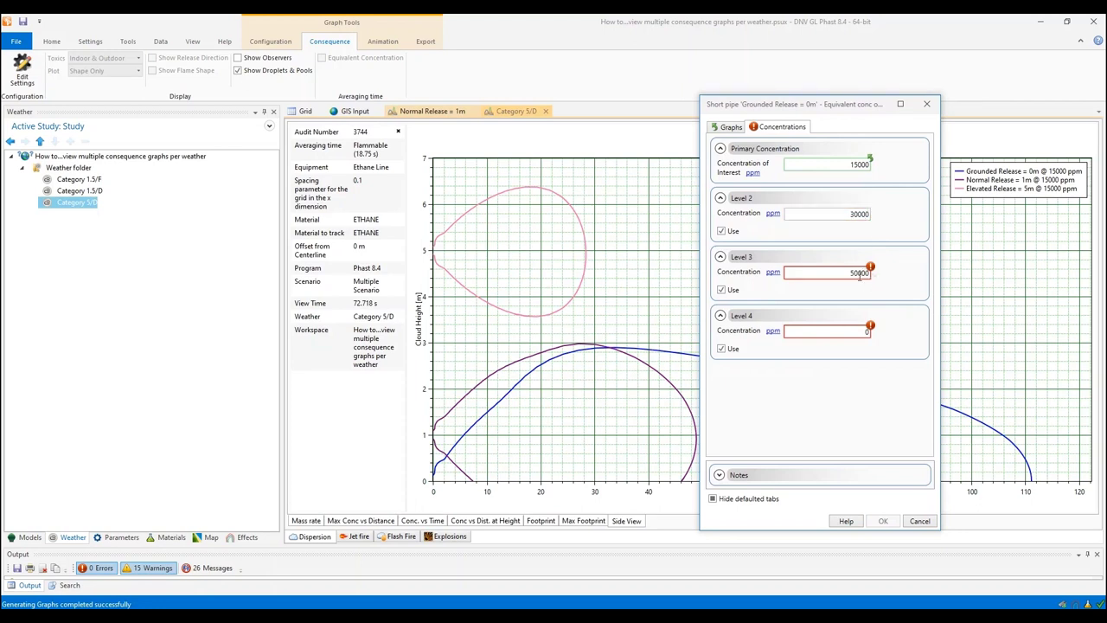
pyautogui.click(853, 330)
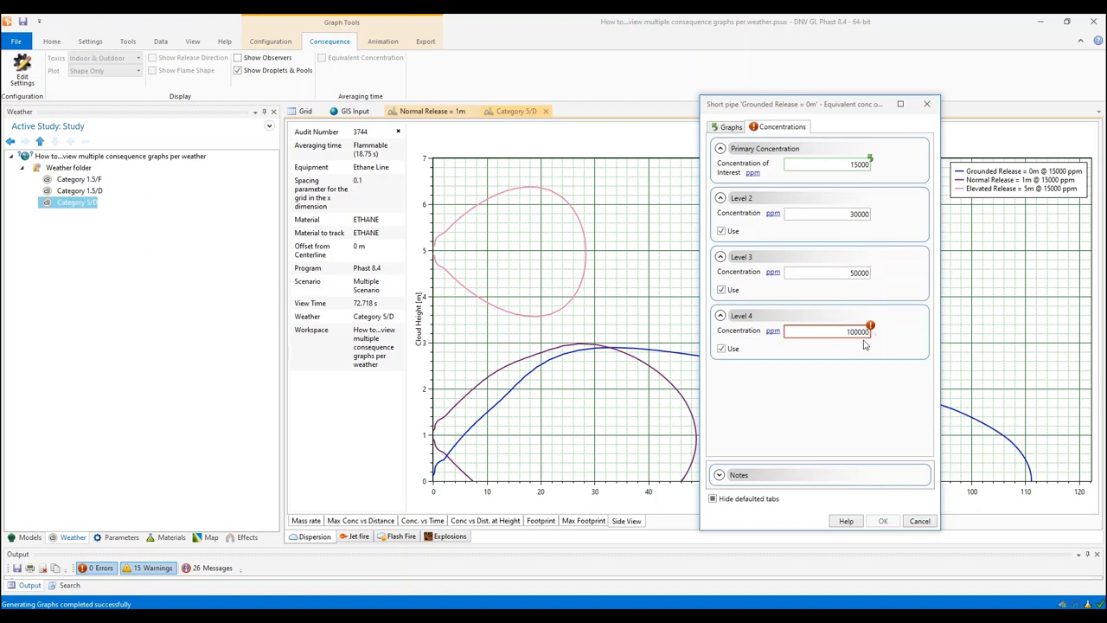
pyautogui.click(851, 273)
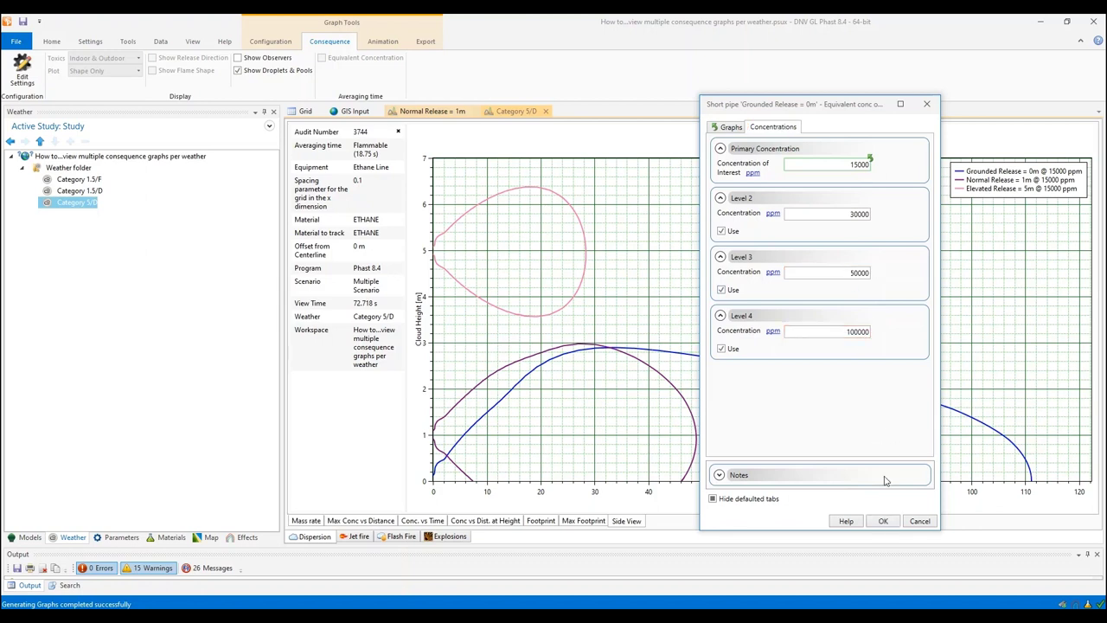
pyautogui.click(883, 521)
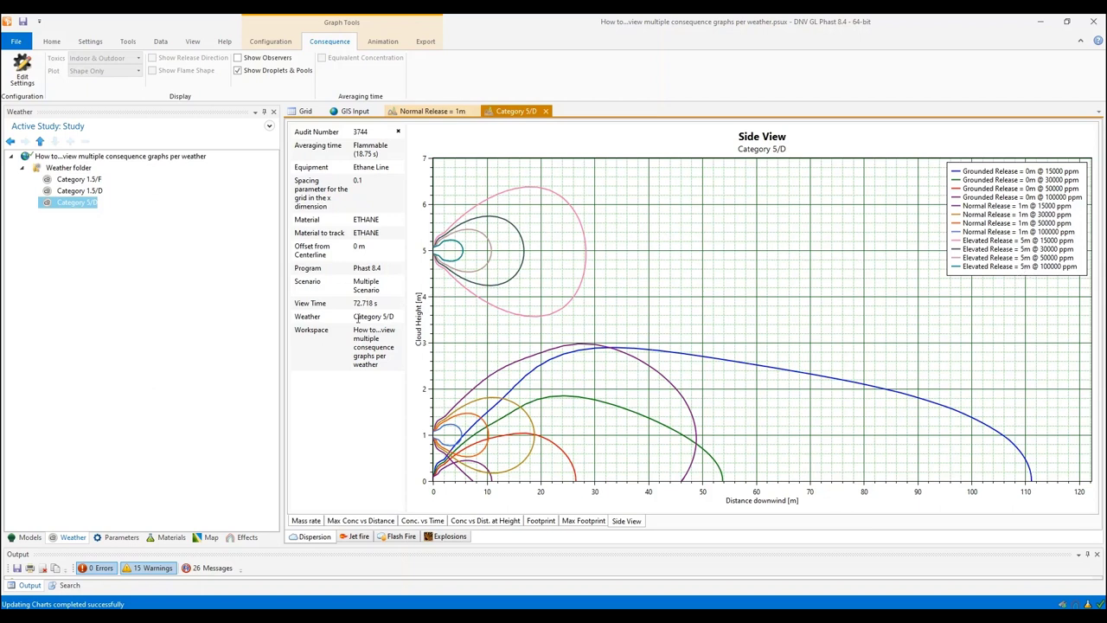
# Step: Check the weather of the Side View graph and compare the concentration contours at the 0 m, 1 m and 5 m release heights
pyautogui.moveTo(355, 318); pyautogui.dragTo(398, 317)
pyautogui.click(431, 481)
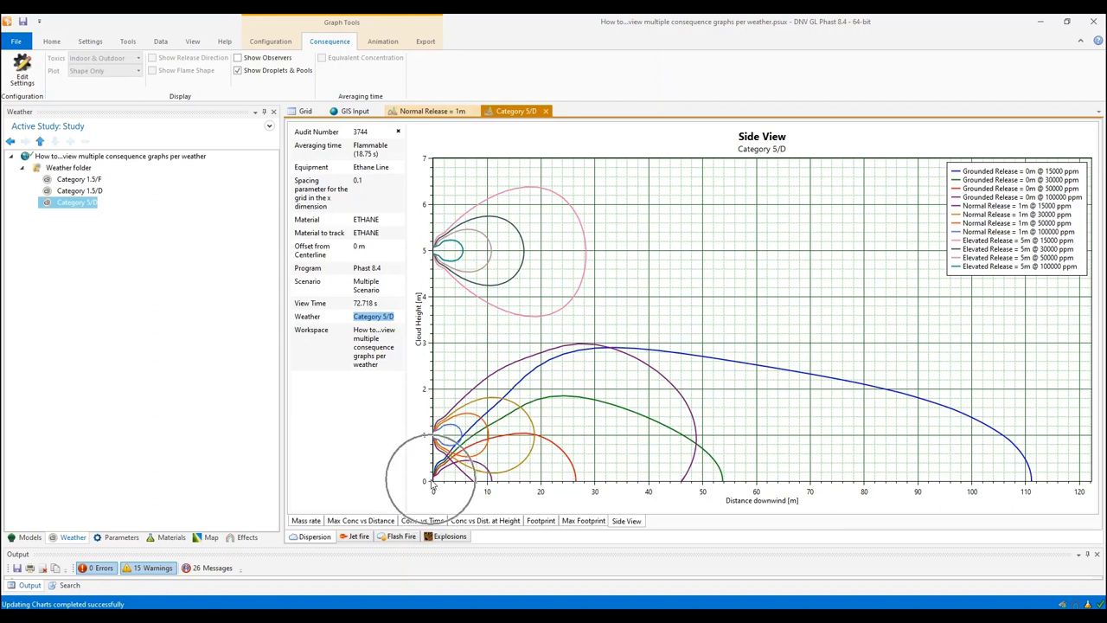
pyautogui.click(429, 434)
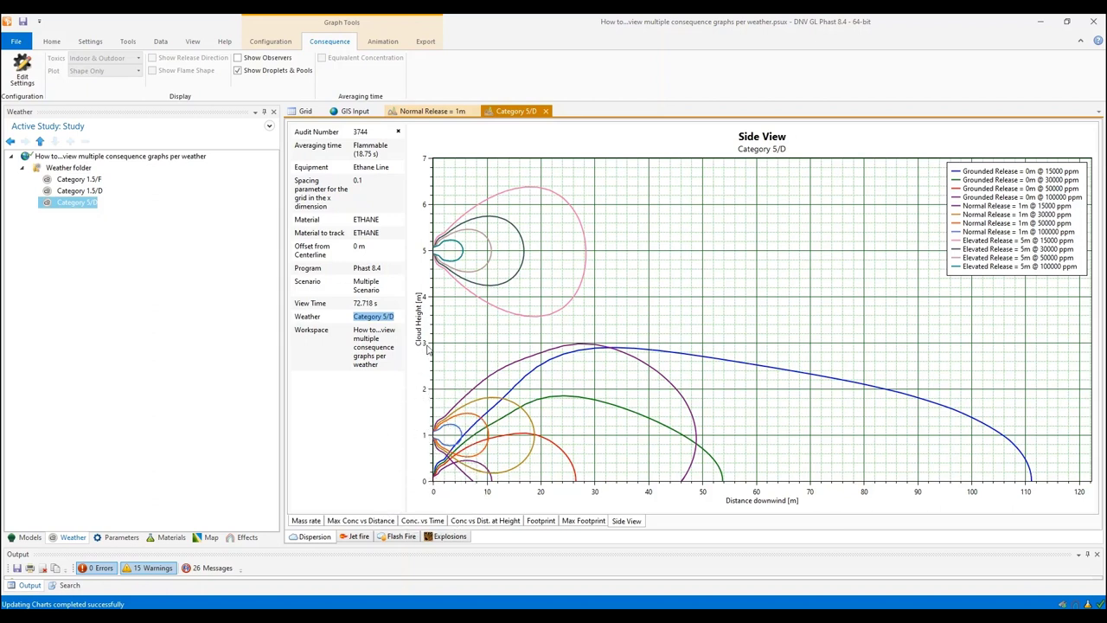
pyautogui.click(430, 253)
pyautogui.click(430, 253)
# Step: Check the view time of the Category 5/D Side View graph and play its cloud animation
pyautogui.click(355, 304)
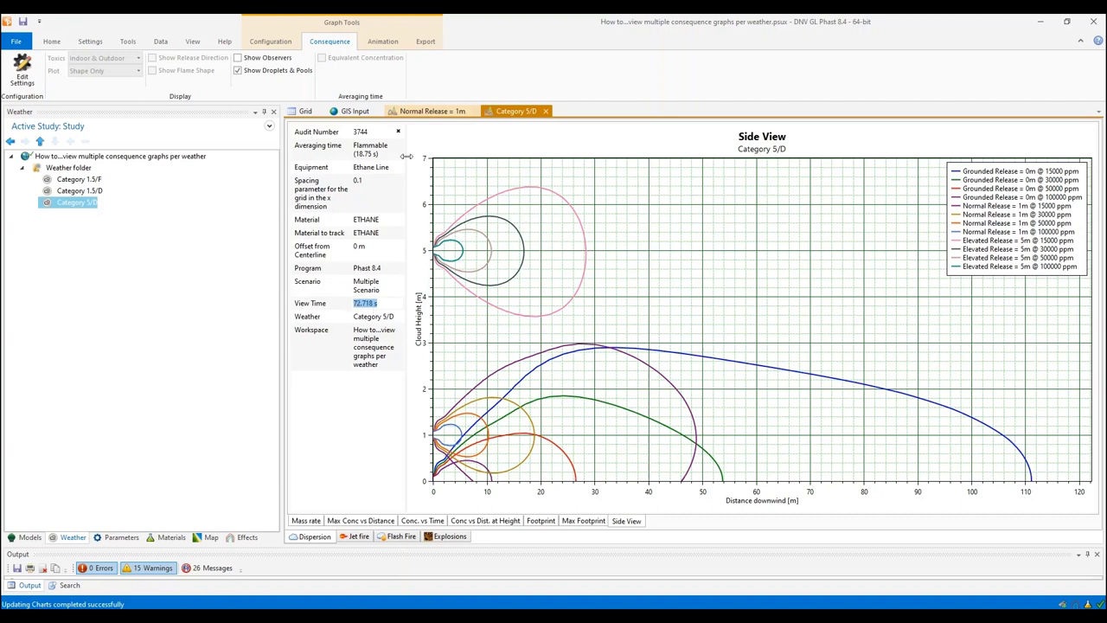
pyautogui.click(383, 41)
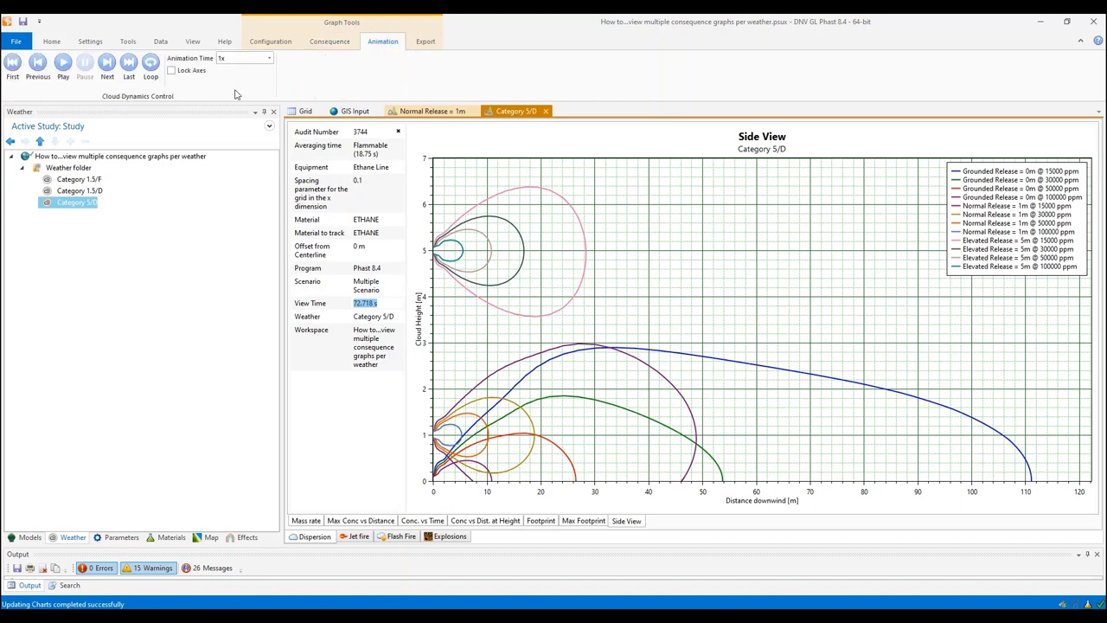
pyautogui.click(63, 62)
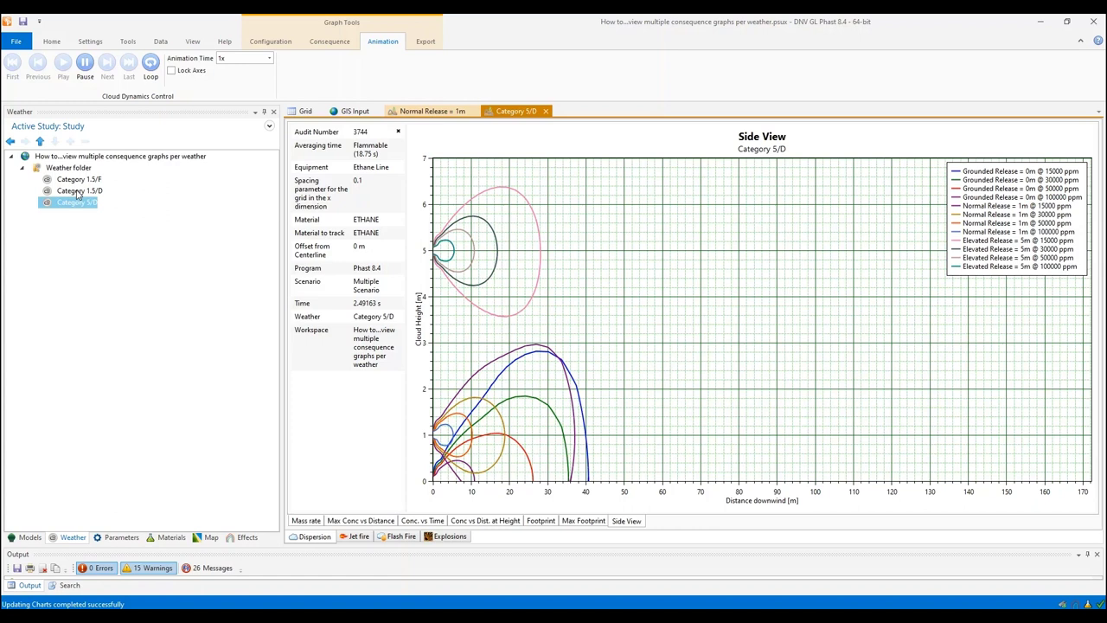
# Step: Return to the models and go through the Small, Medium and Large Hole scenarios of the Hexane Loading Area
pyautogui.click(29, 538)
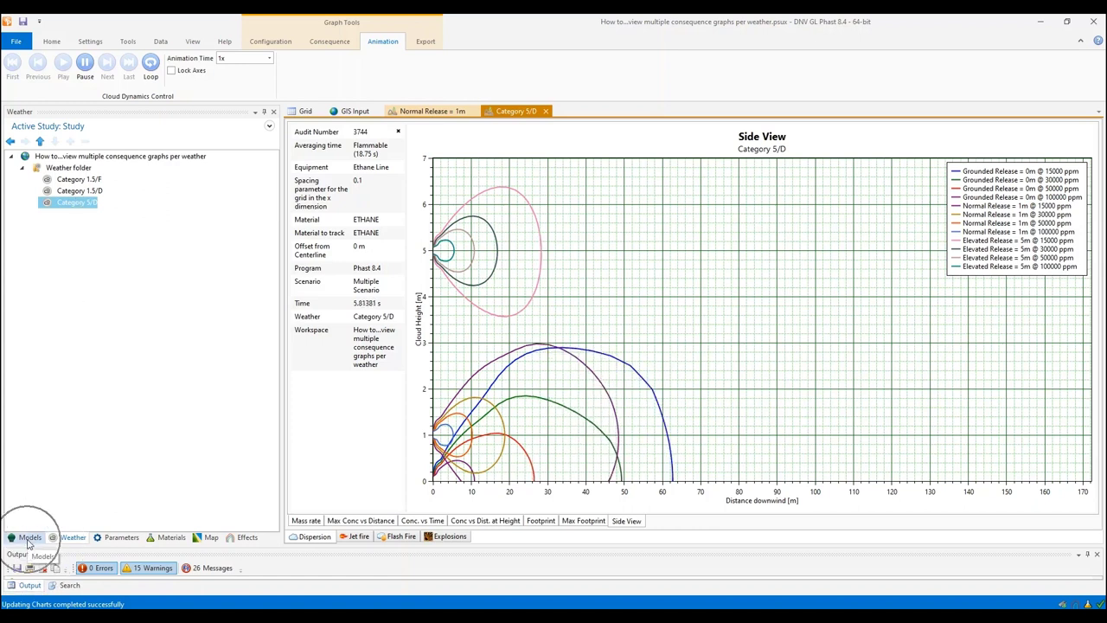
pyautogui.click(87, 239)
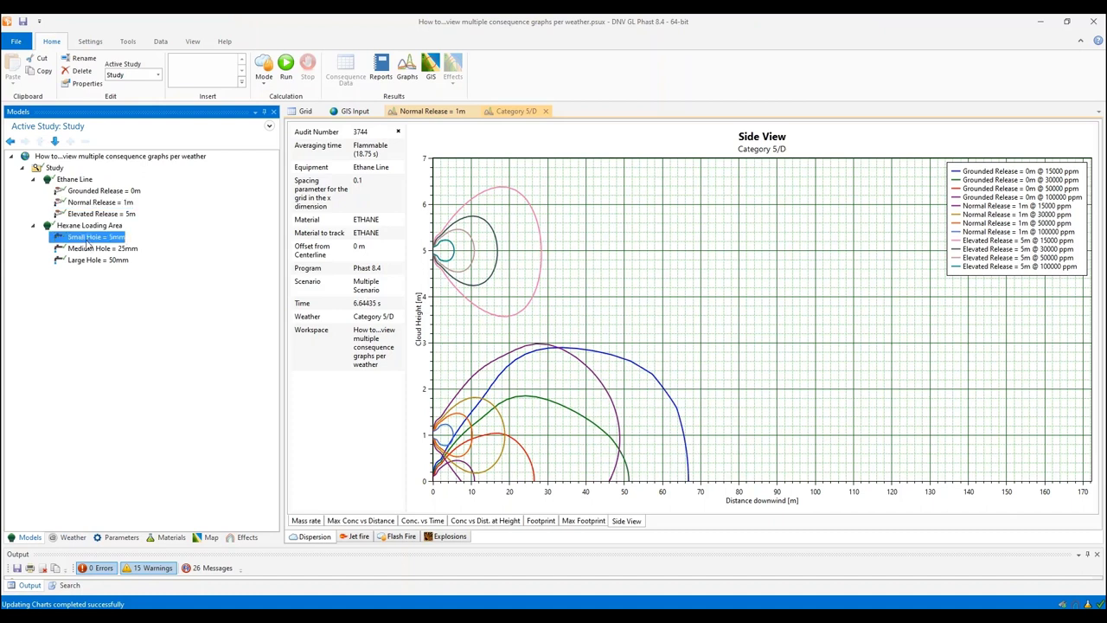
pyautogui.click(85, 249)
pyautogui.click(83, 260)
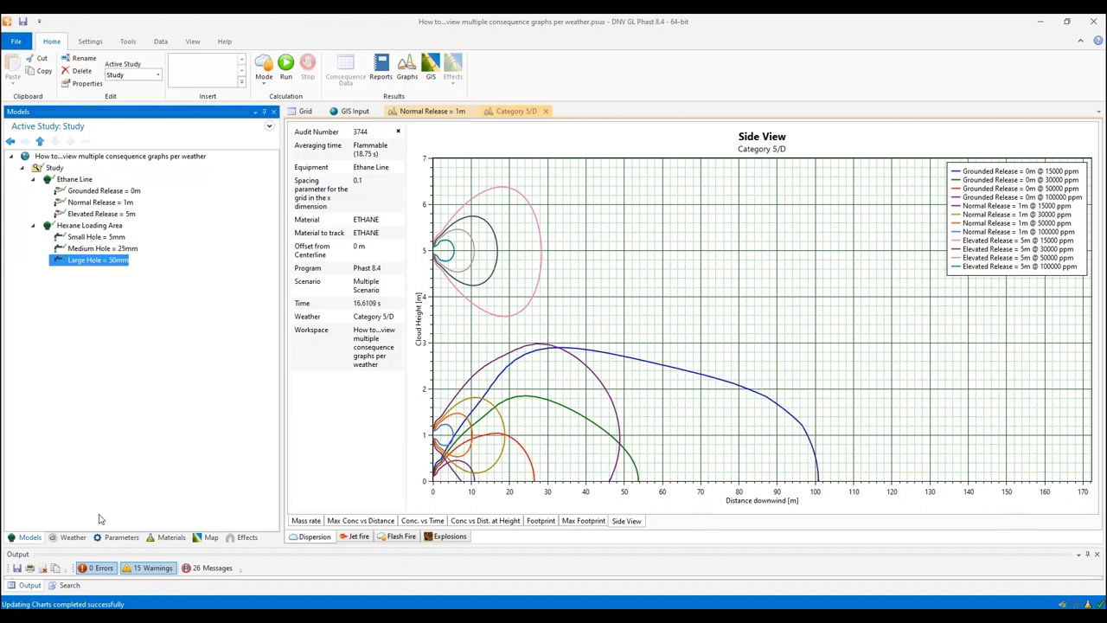
# Step: Create the GIS results for weather Category 1.5/F with the Small, Medium and Large Hole scenarios of the Hexane Loading Area
pyautogui.click(74, 537)
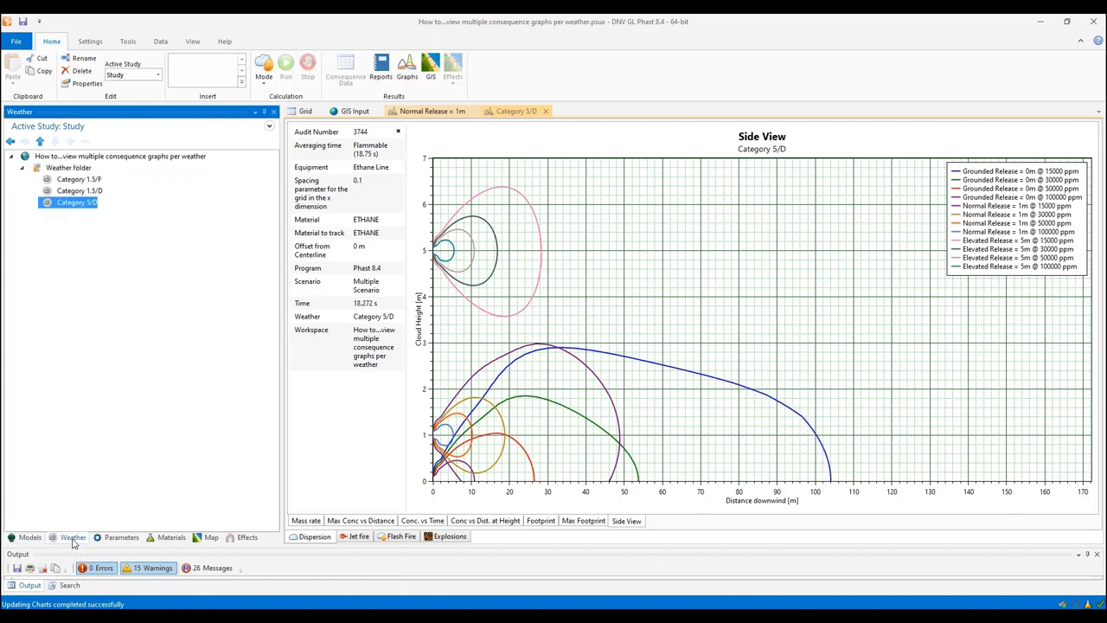
pyautogui.click(86, 180)
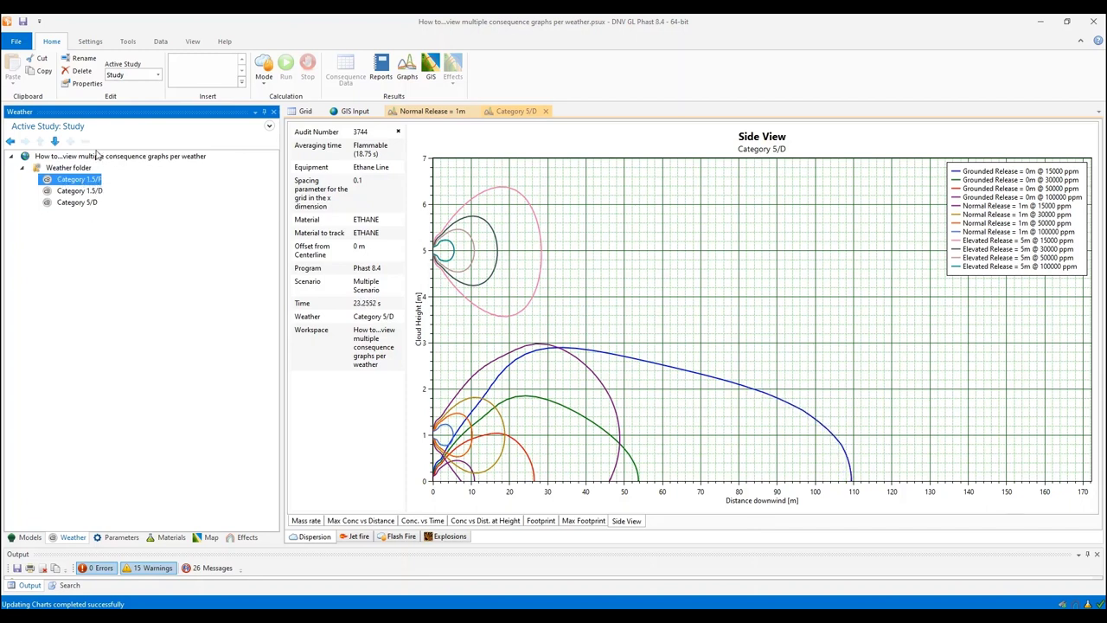
pyautogui.click(406, 69)
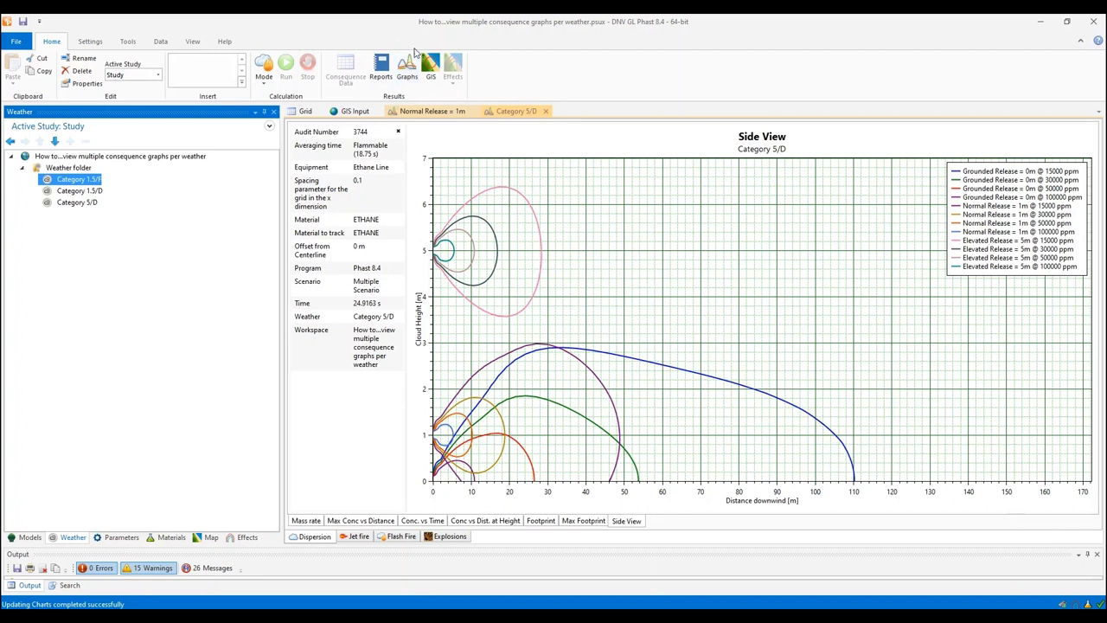
pyautogui.click(431, 79)
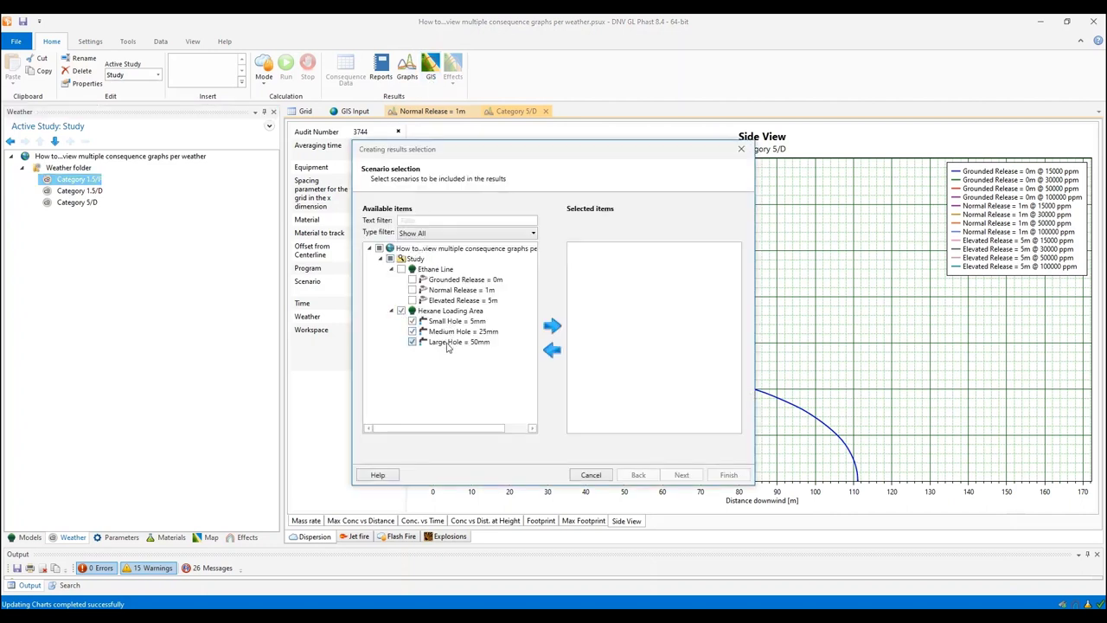
pyautogui.click(552, 327)
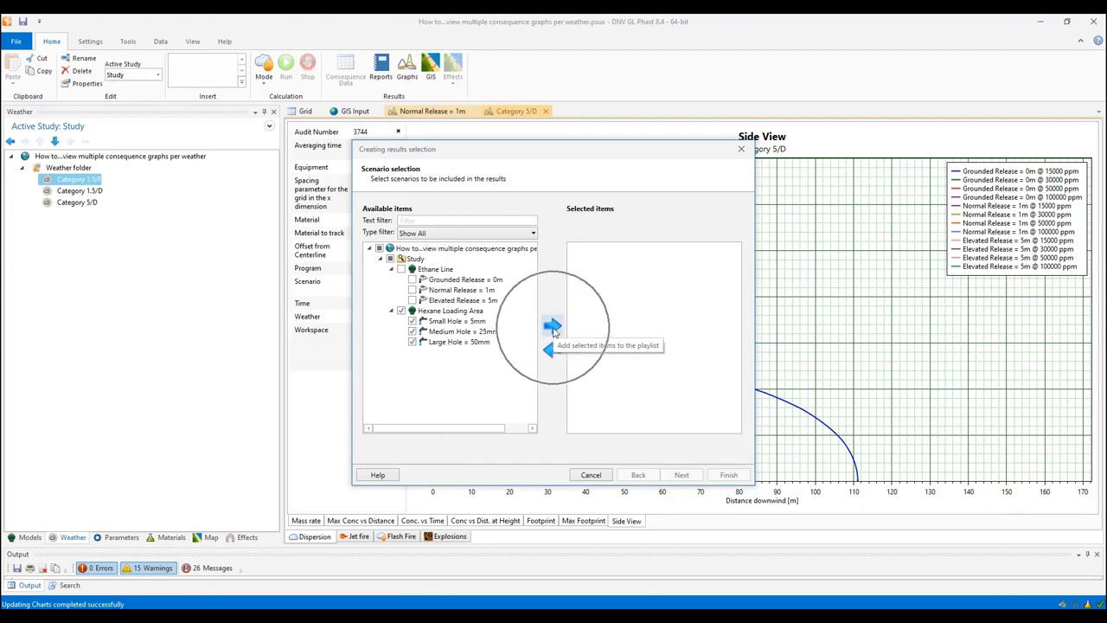
pyautogui.click(732, 479)
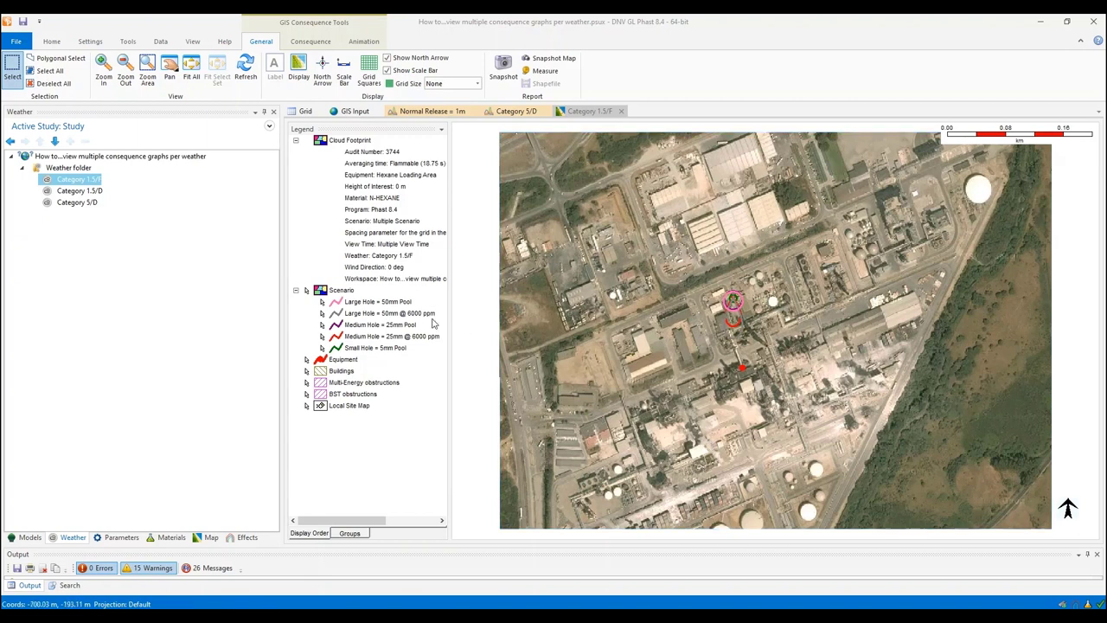
# Step: Compare the Large Hole and Medium Hole 6000 ppm cloud footprints on the map and check their height of interest
pyautogui.click(416, 314)
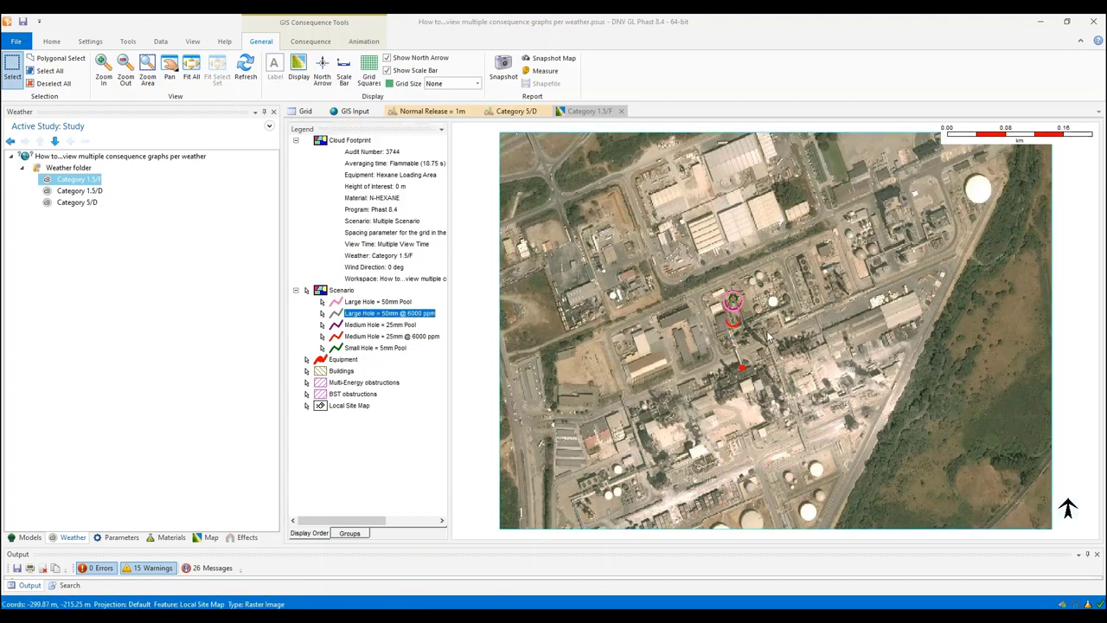
pyautogui.click(395, 188)
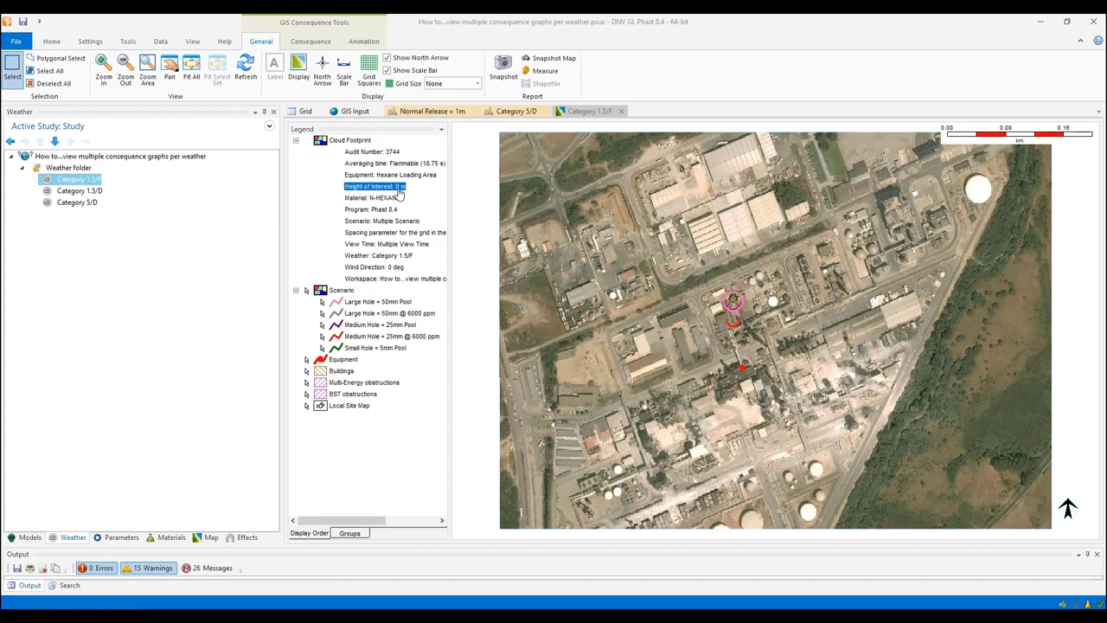
pyautogui.click(379, 315)
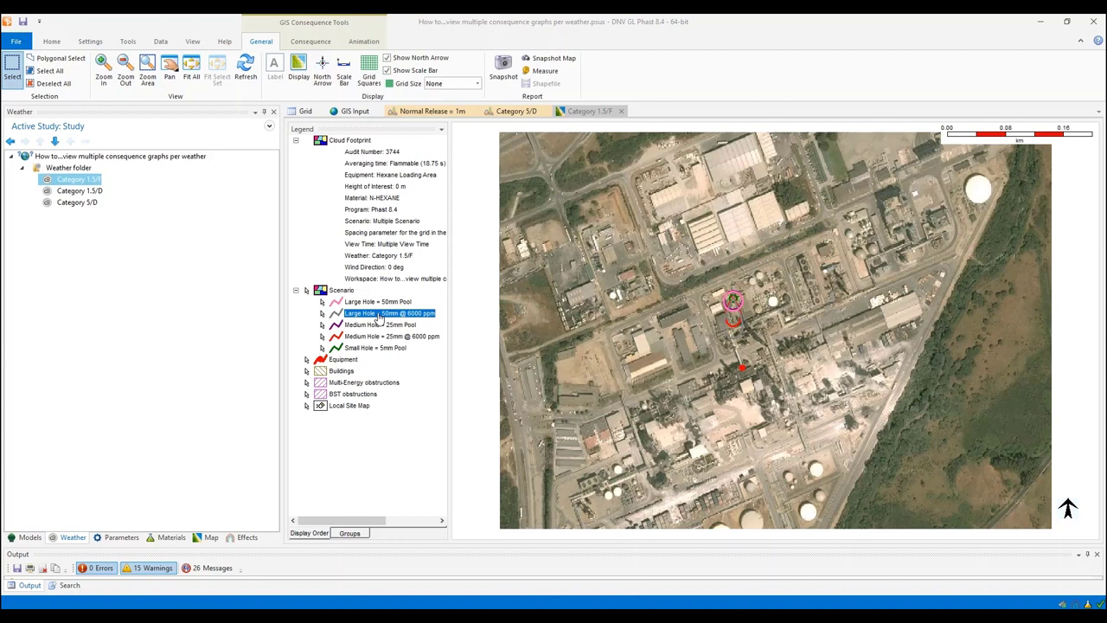
pyautogui.click(377, 337)
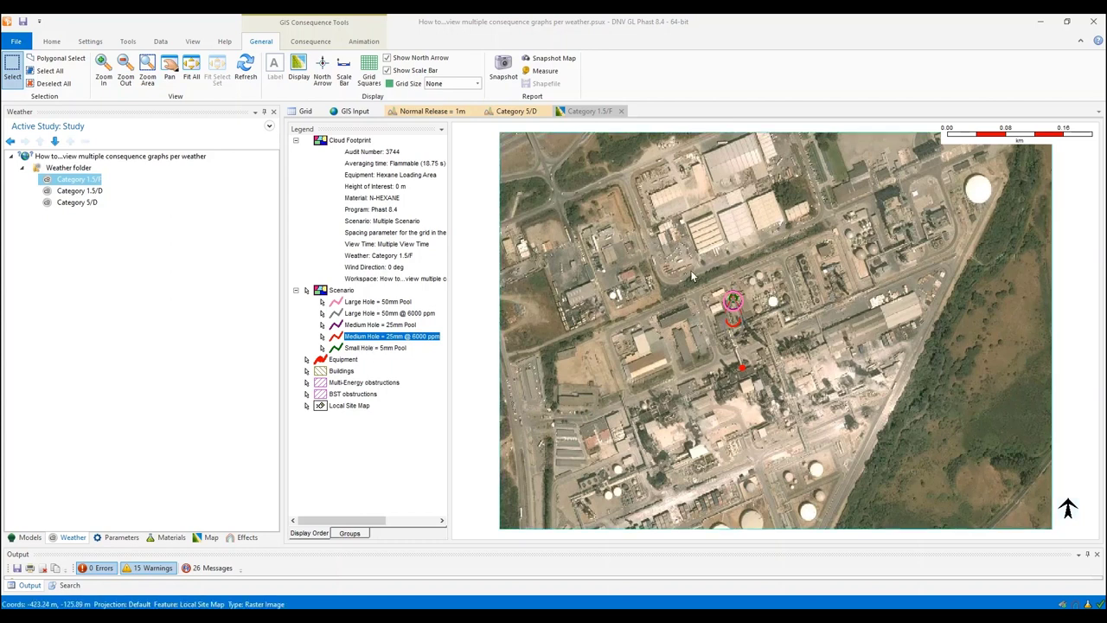
pyautogui.click(380, 187)
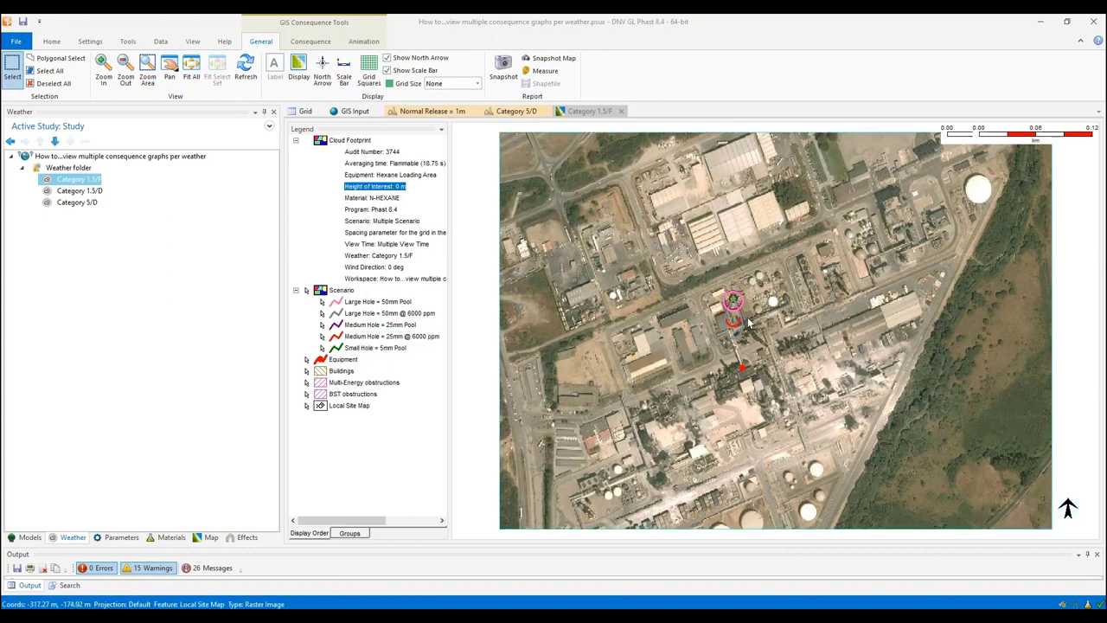
pyautogui.scroll(1, 748, 322)
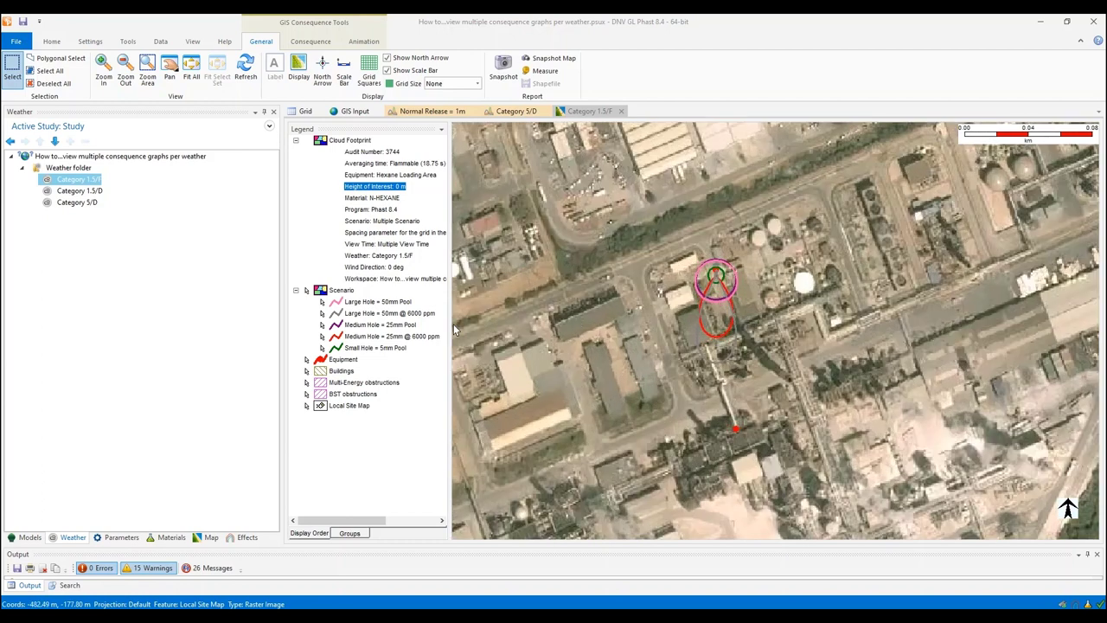
# Step: Check the height of interest in the General parameters and close them with the value kept
pyautogui.click(120, 537)
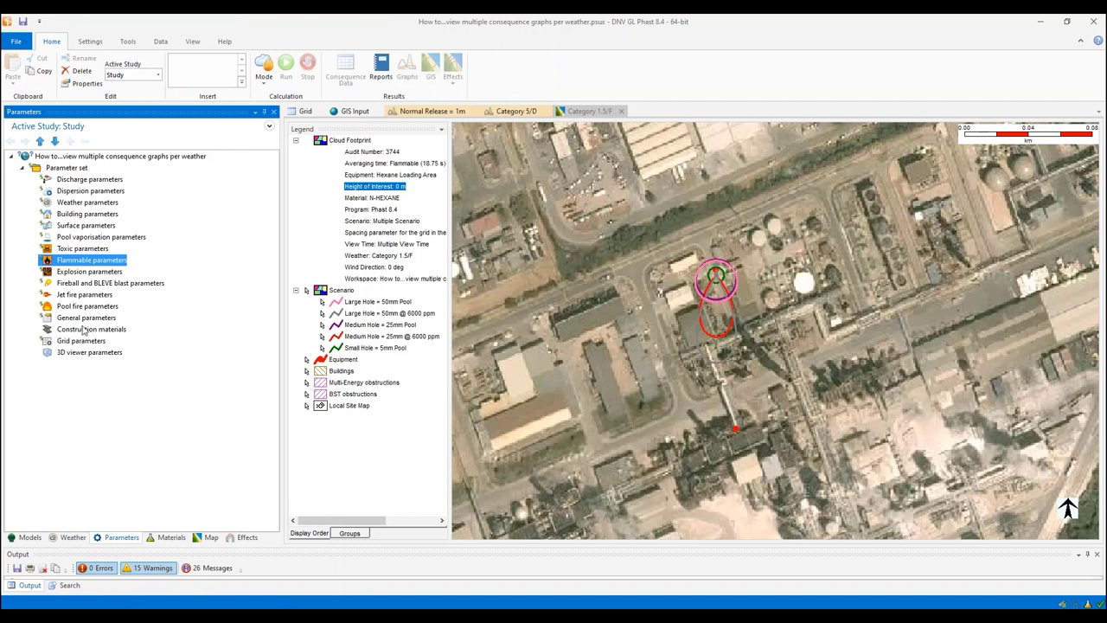
pyautogui.doubleClick(83, 320)
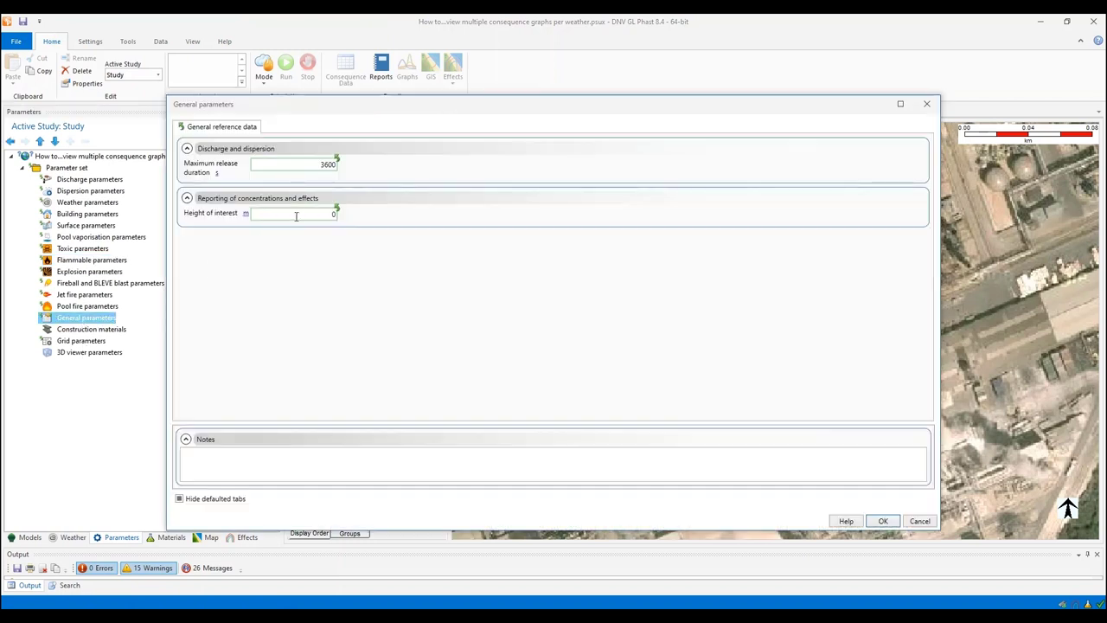
pyautogui.moveTo(938, 314); pyautogui.dragTo(358, 275)
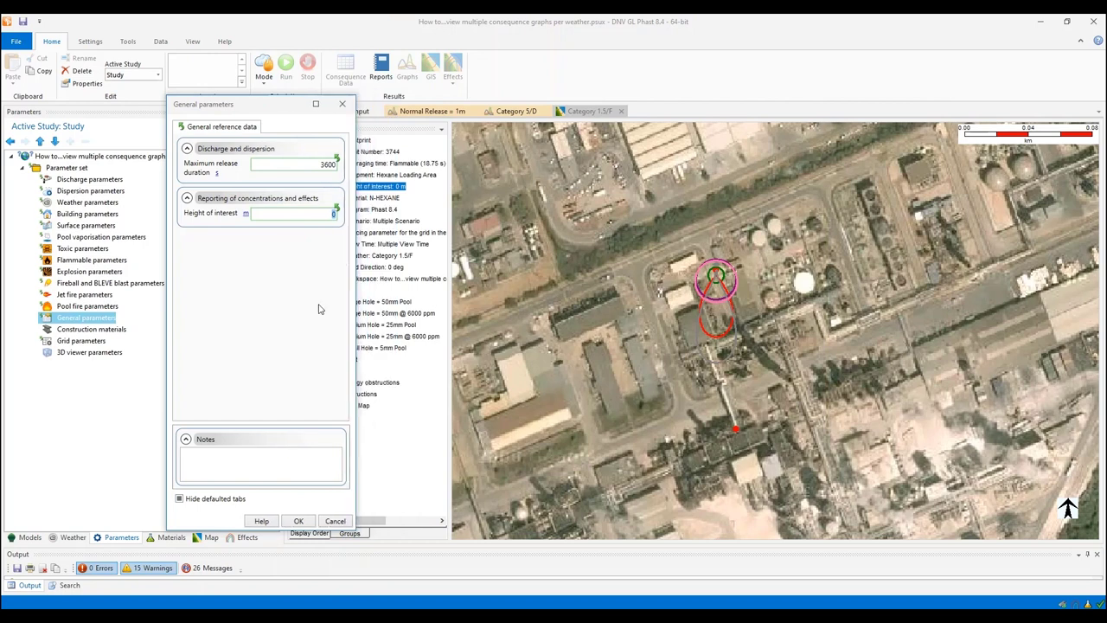
pyautogui.click(298, 522)
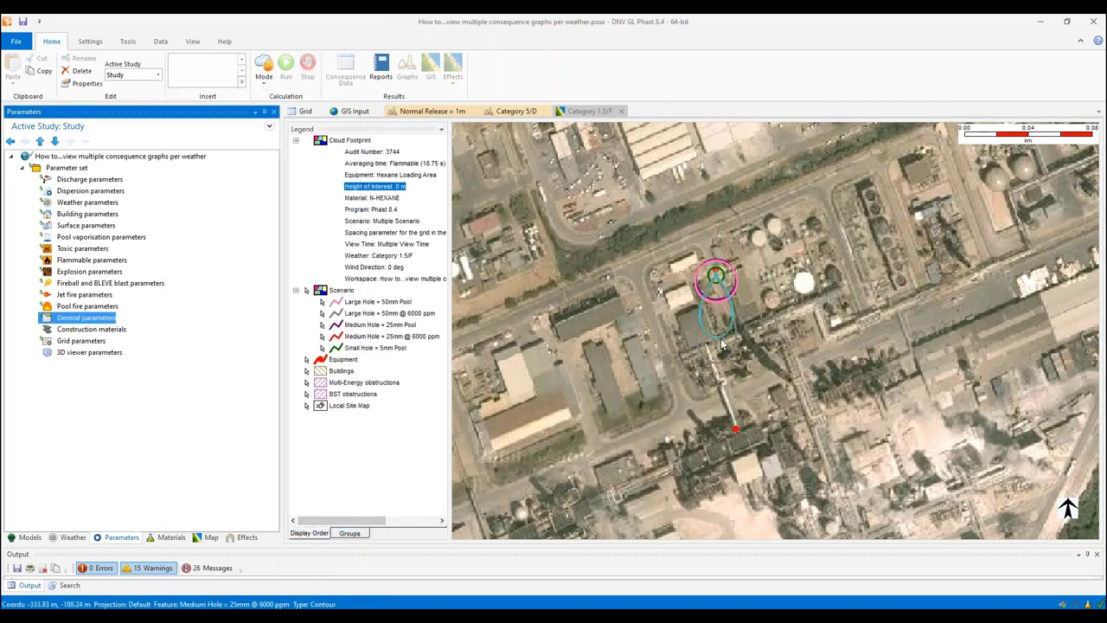
# Step: Display the Intensity Radii for Jet Fire on the Category 1.5/F map
pyautogui.click(764, 329)
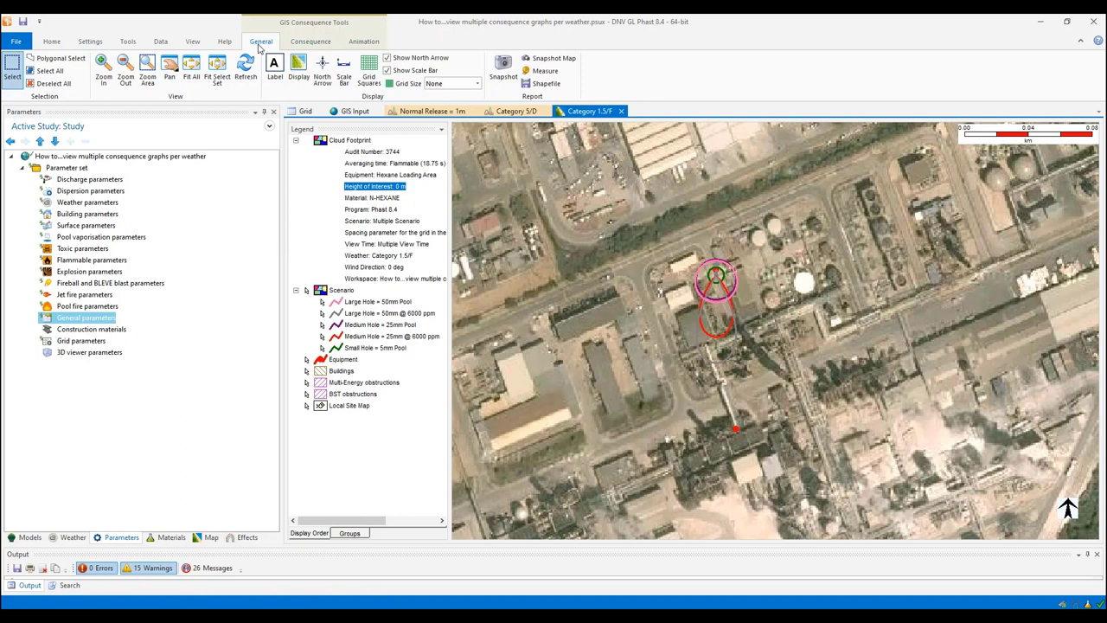
pyautogui.click(310, 41)
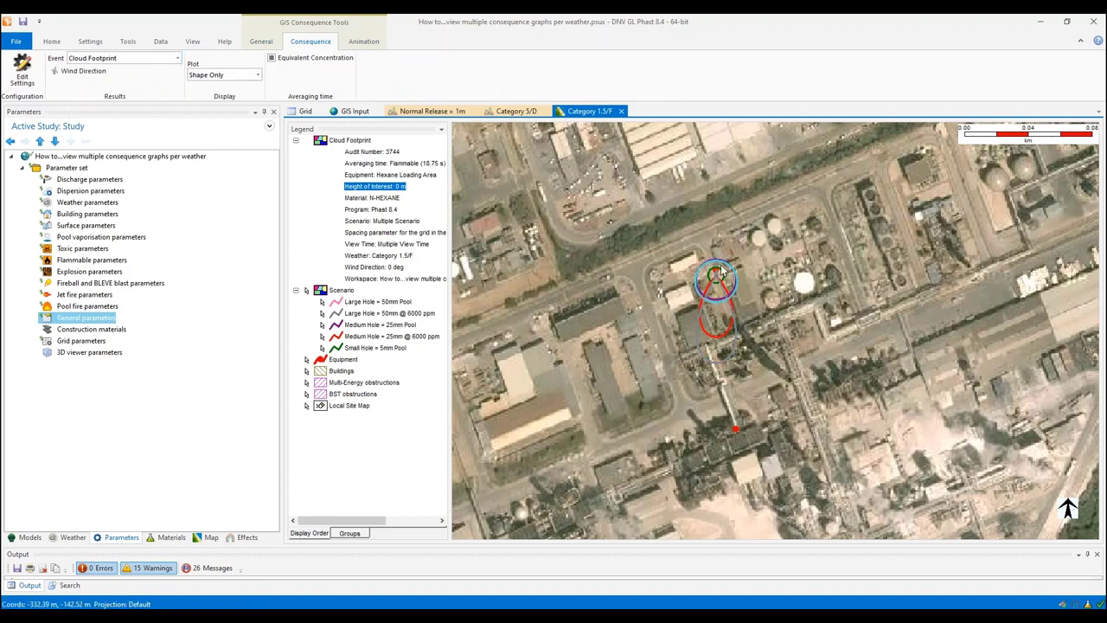
pyautogui.click(177, 58)
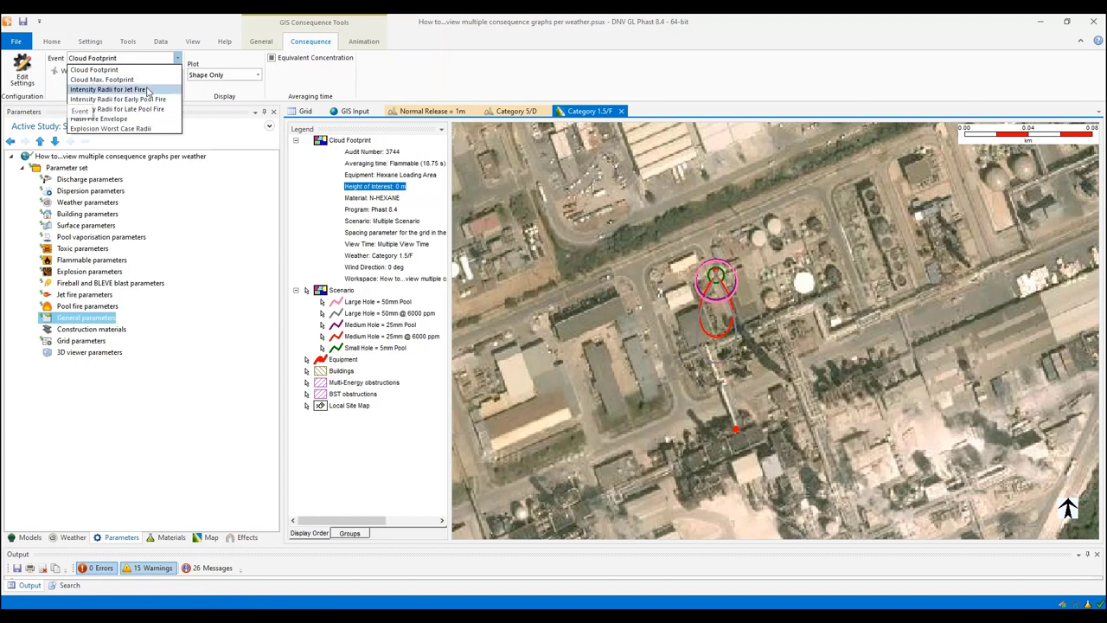
pyautogui.click(108, 89)
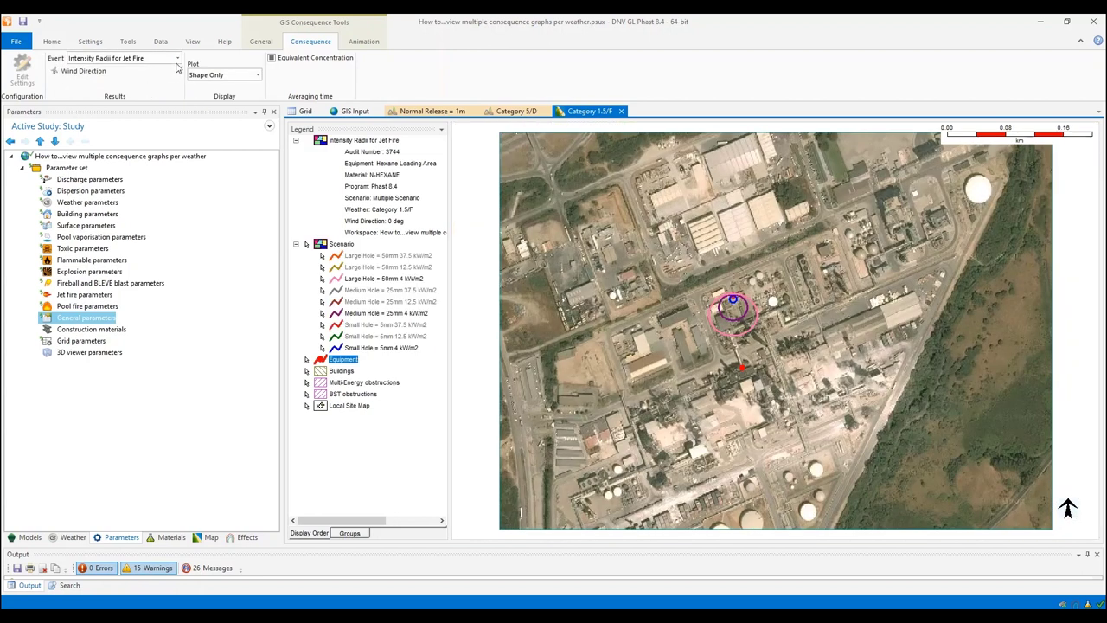
# Step: View the Intensity Radii for Early Pool Fire and switch the map's event to Intensity Radii for Late Pool Fire
pyautogui.click(177, 58)
pyautogui.click(154, 100)
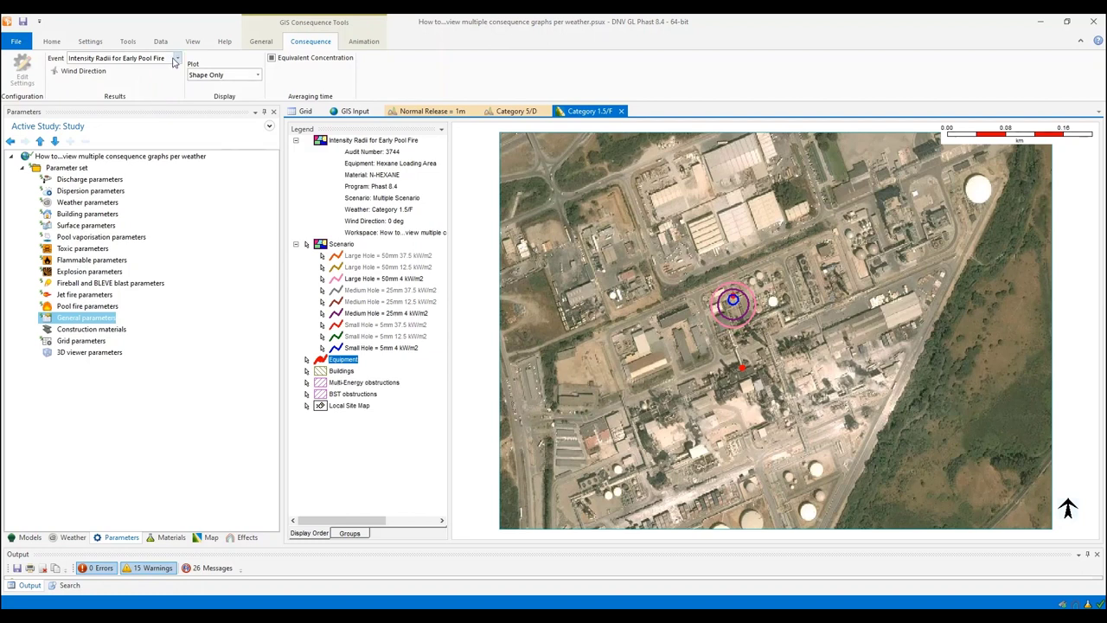
pyautogui.click(177, 58)
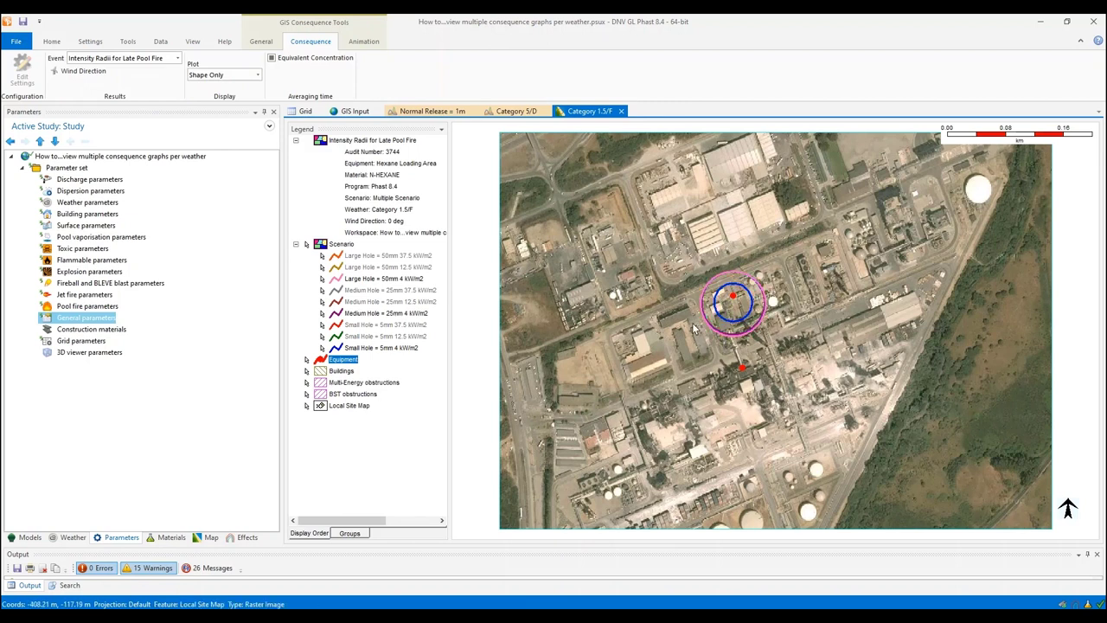
# Step: Plot both the shape and the effect zone of the late pool fire radii and examine the rings around the release point
pyautogui.click(257, 76)
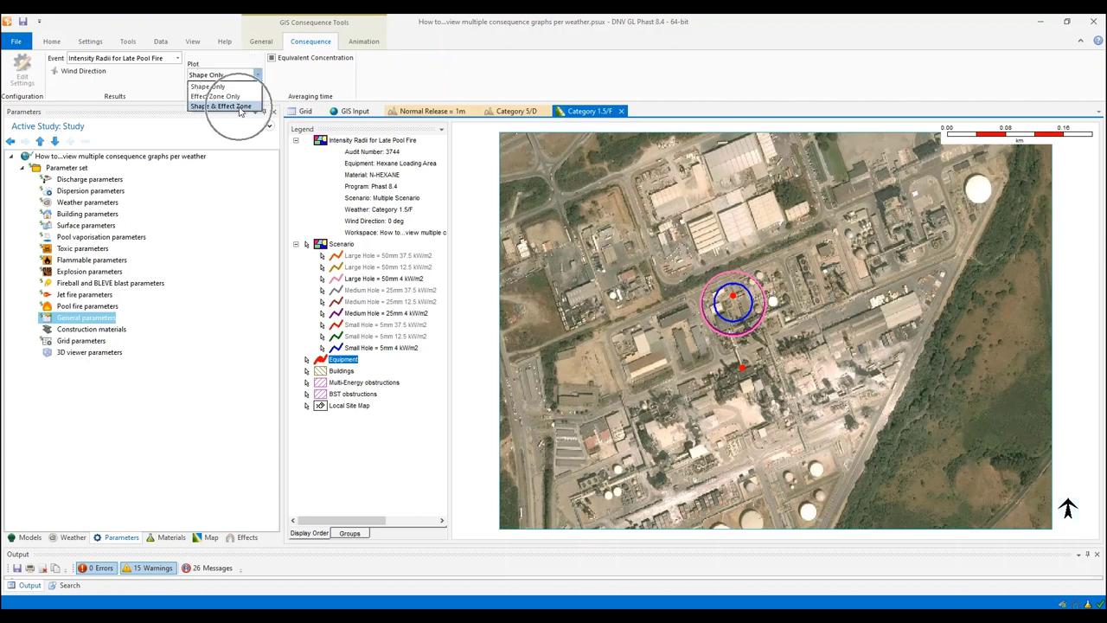
pyautogui.click(240, 108)
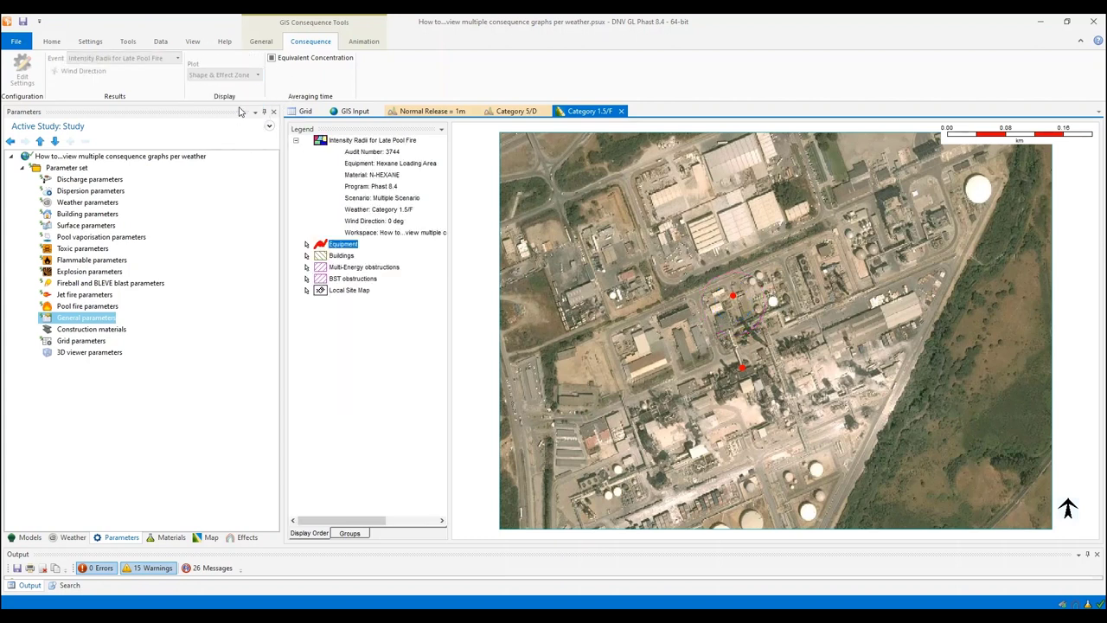
pyautogui.scroll(1, 637, 272)
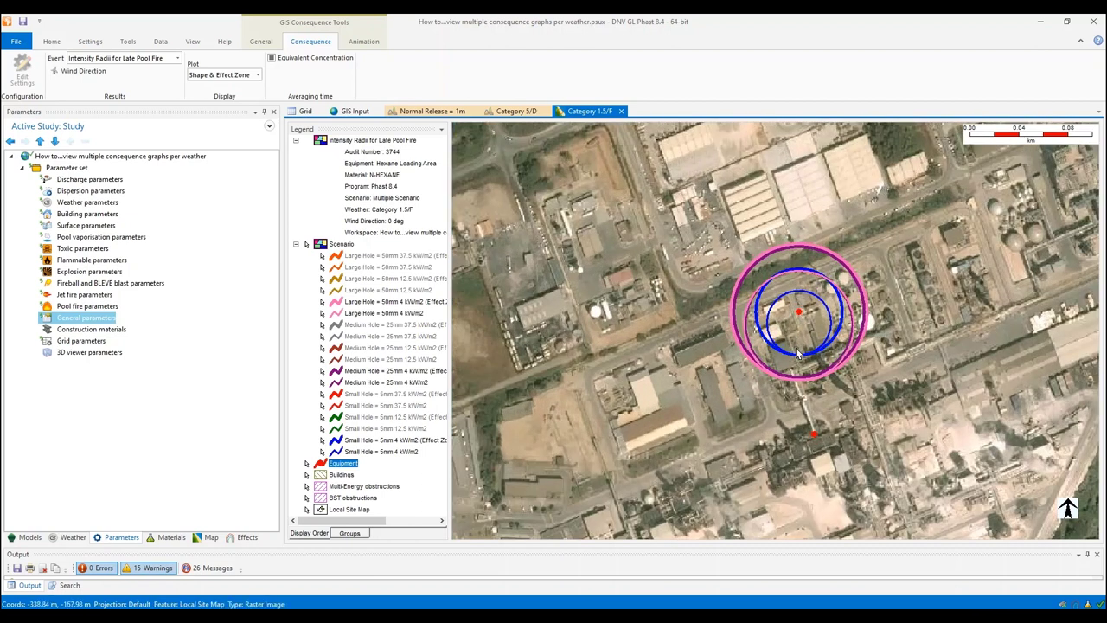